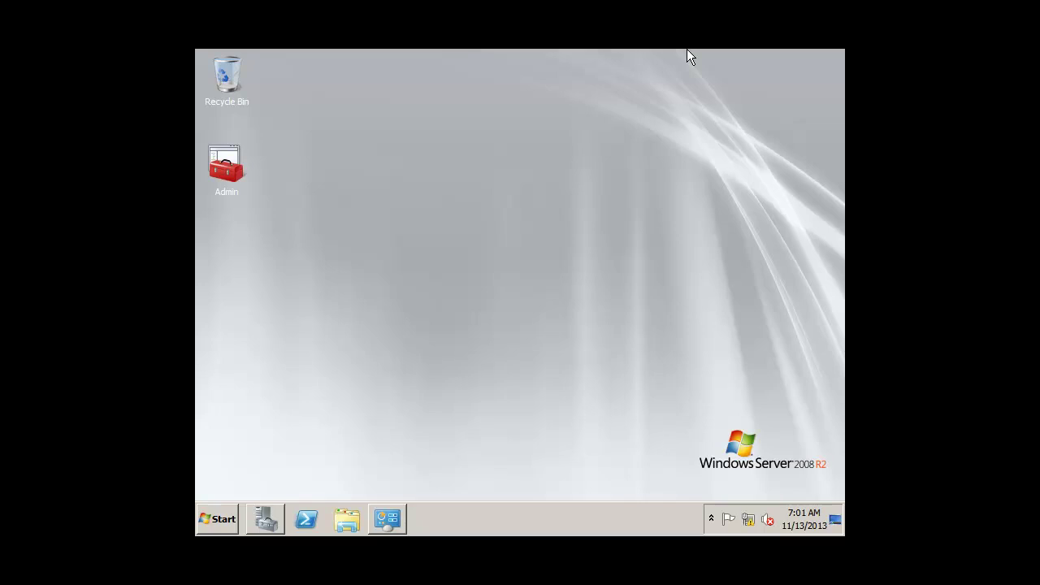
left_click(227, 509)
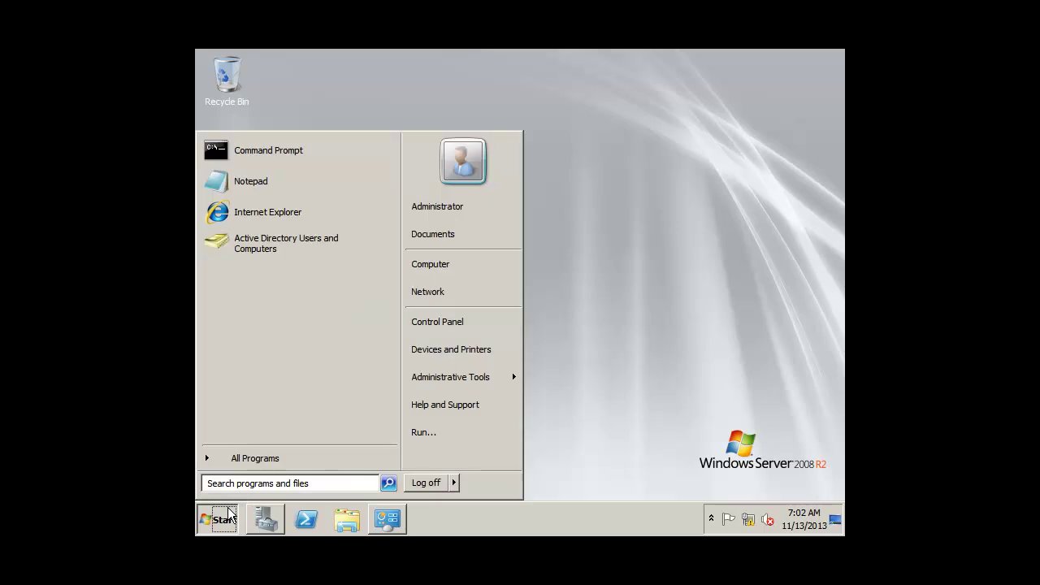
type("Active")
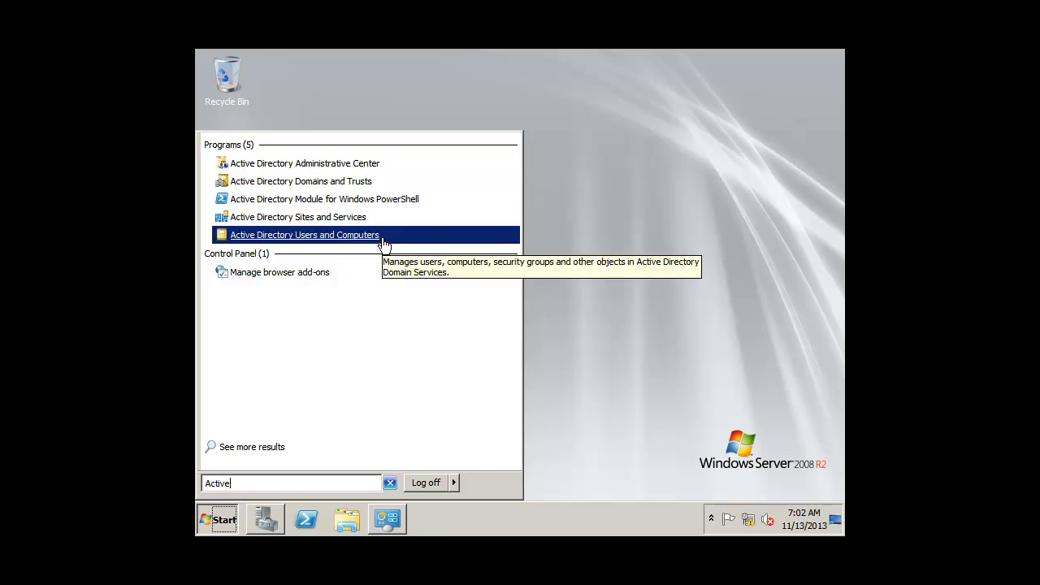
left_click(543, 224)
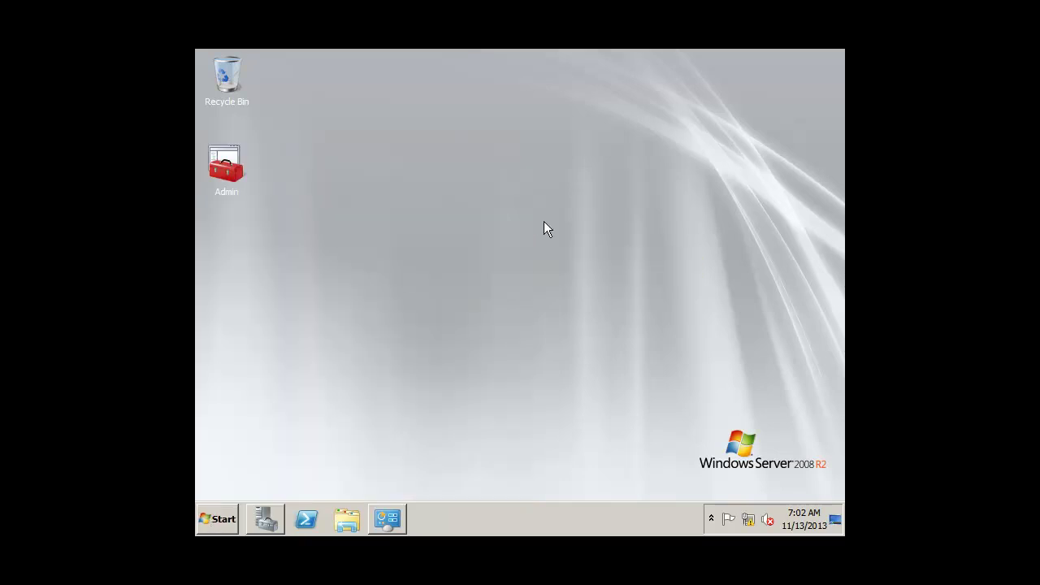
Open the Admin console from the desktop and view Saved Queries and the finalvision.com domain in its Active Directory Users and Computers snap-in
double_click(235, 178)
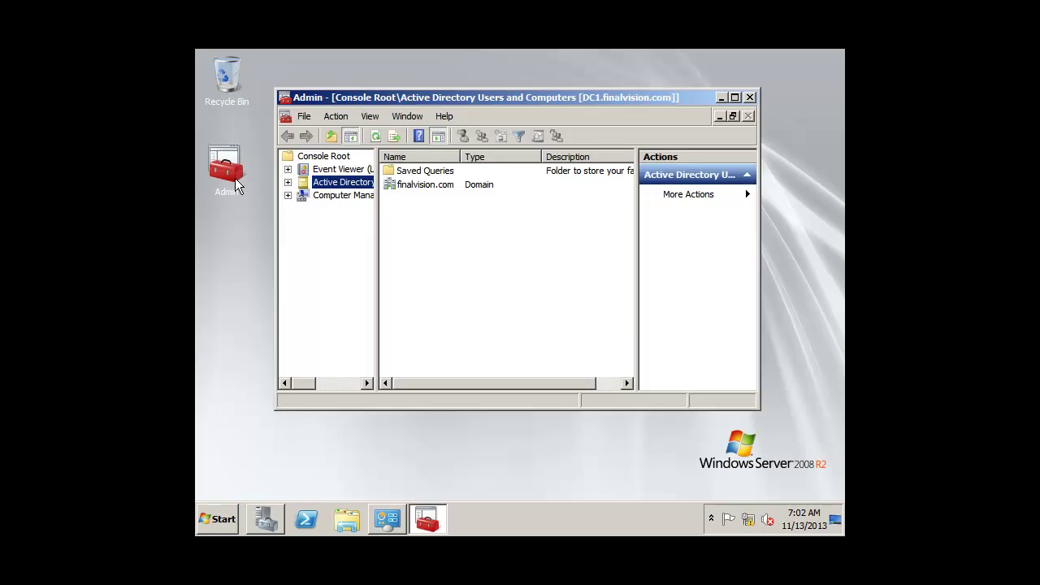
left_click(329, 183)
double_click(431, 173)
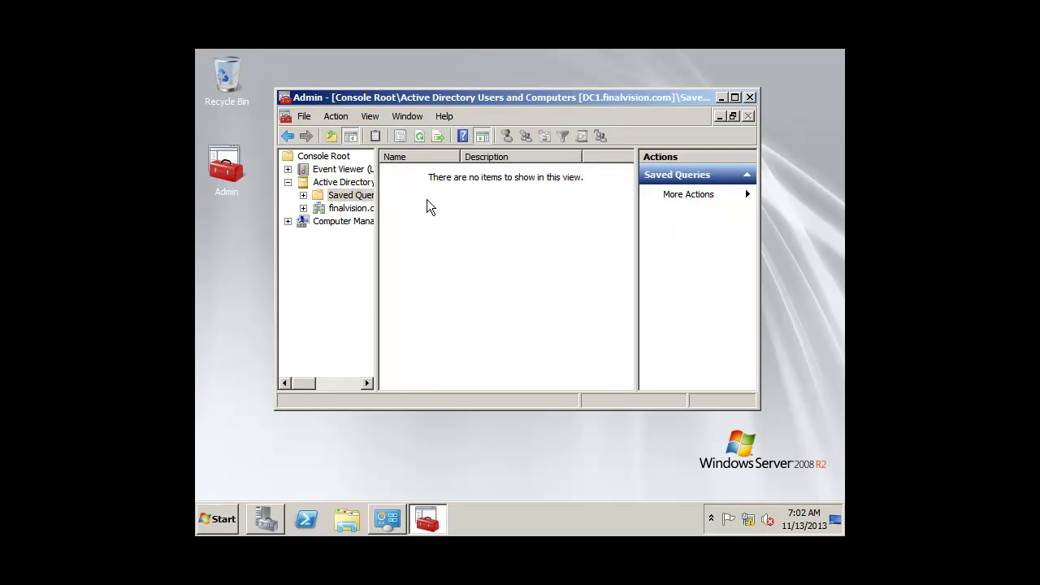
key("BackSpace")
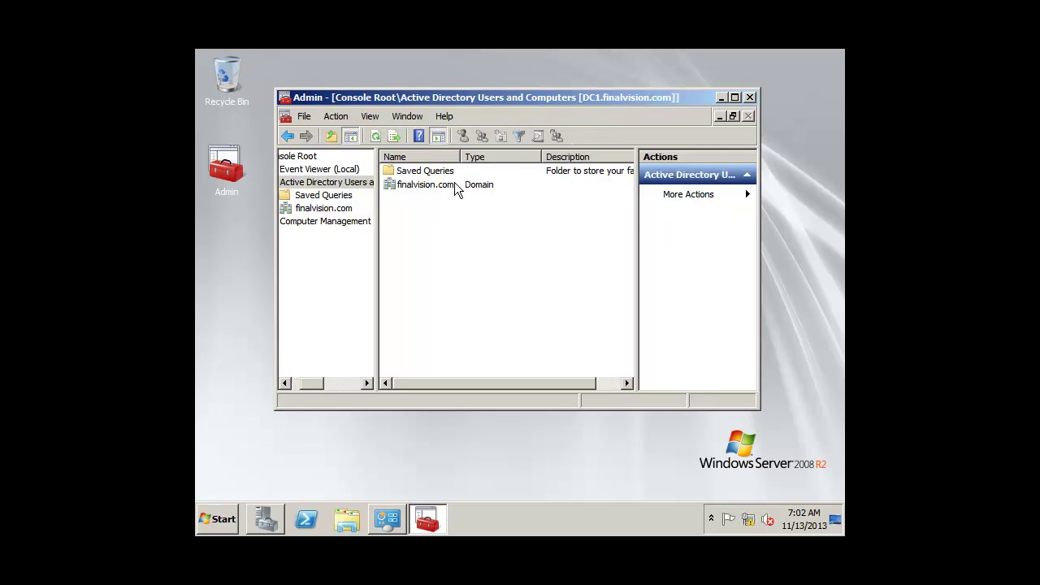
double_click(454, 185)
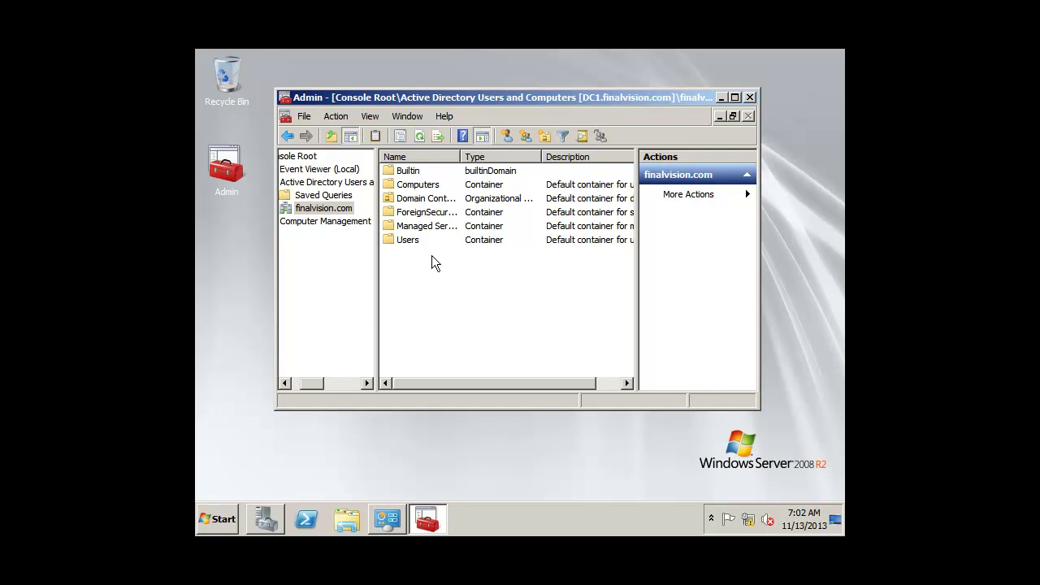
key("BackSpace")
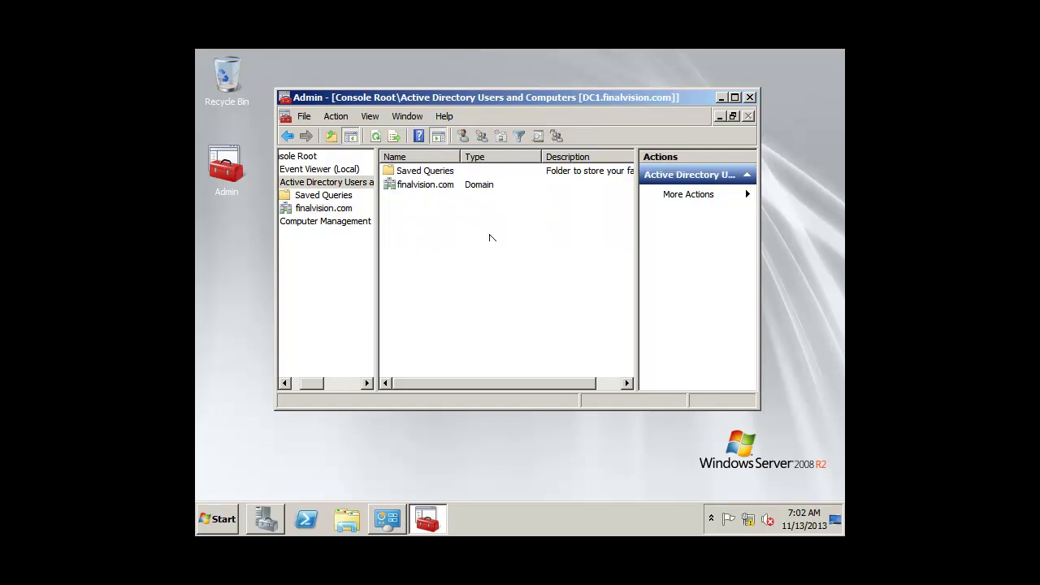
Find and launch the standalone Active Directory Users and Computers tool
left_click(220, 525)
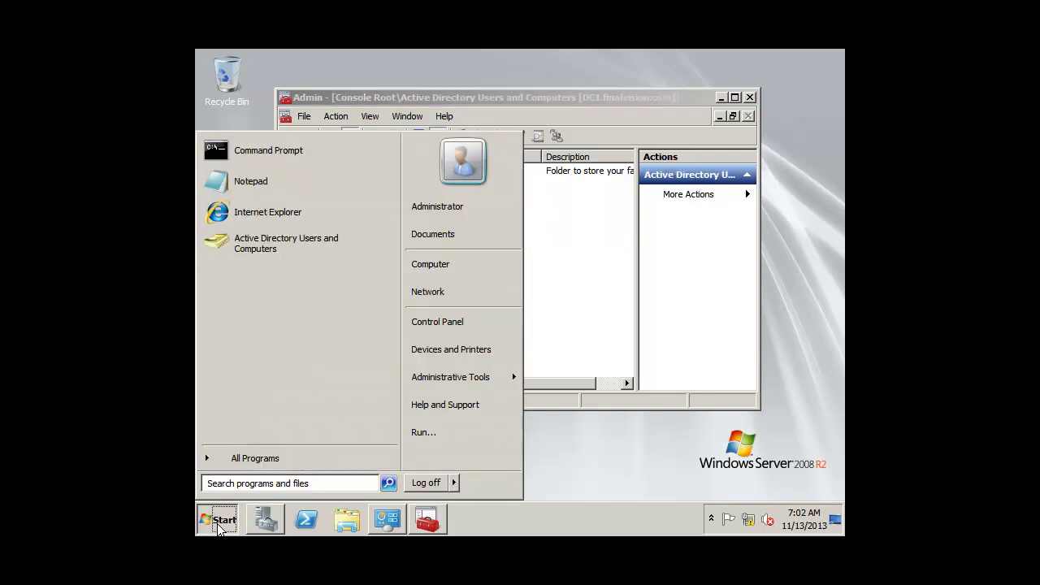
type("ac")
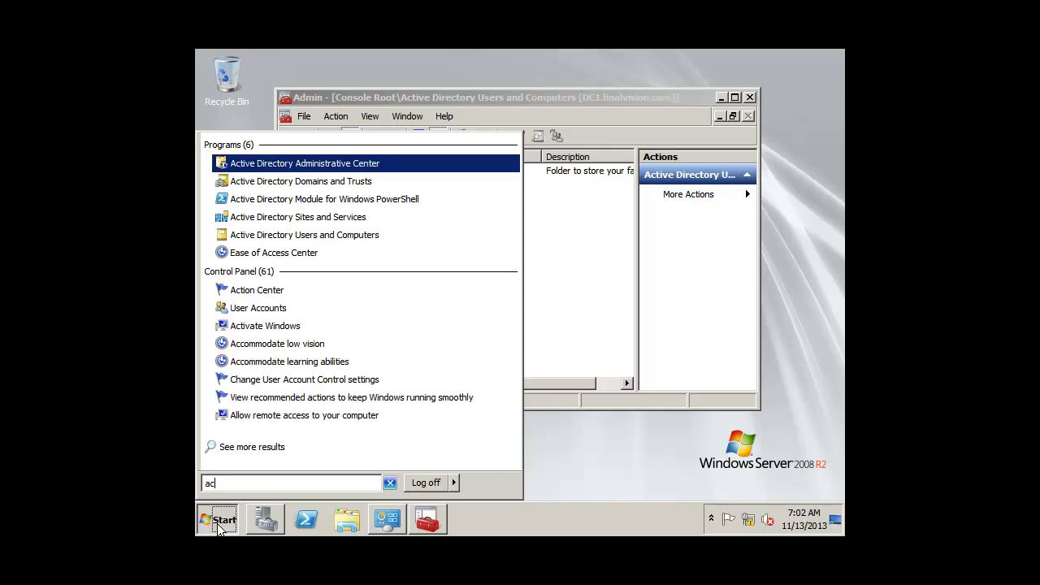
key("Down")
key("Down")
key("Down")
key("Down")
key("Return")
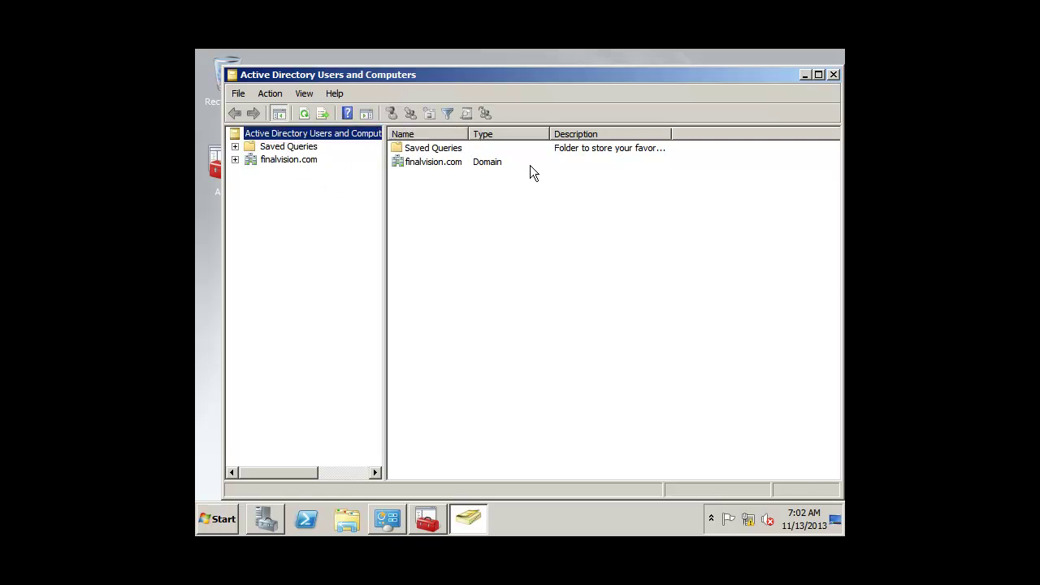
Look into the Saved Queries folder and open the finalvision.com domain to list its containers
double_click(499, 151)
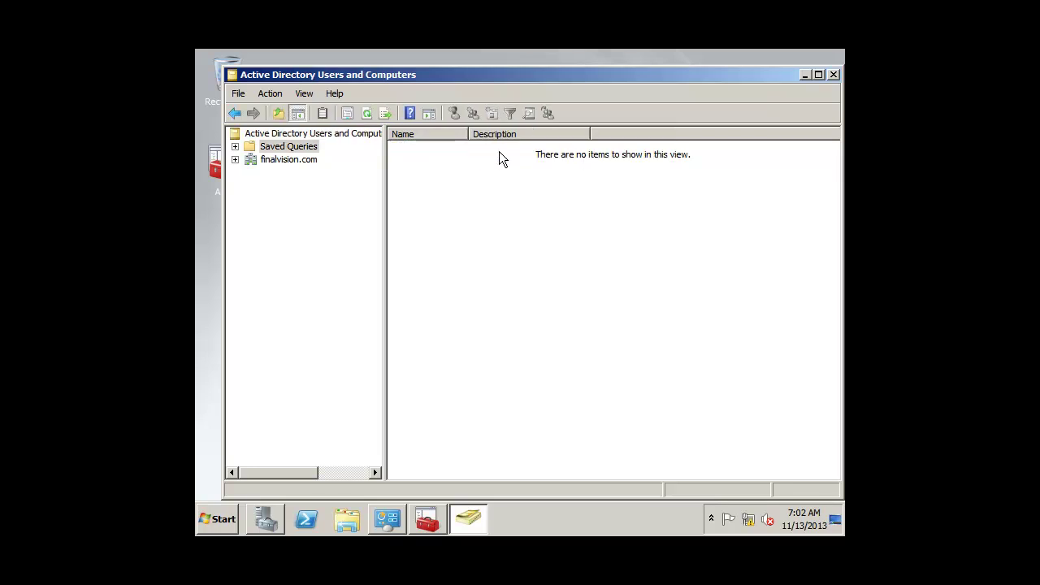
key("BackSpace")
double_click(499, 156)
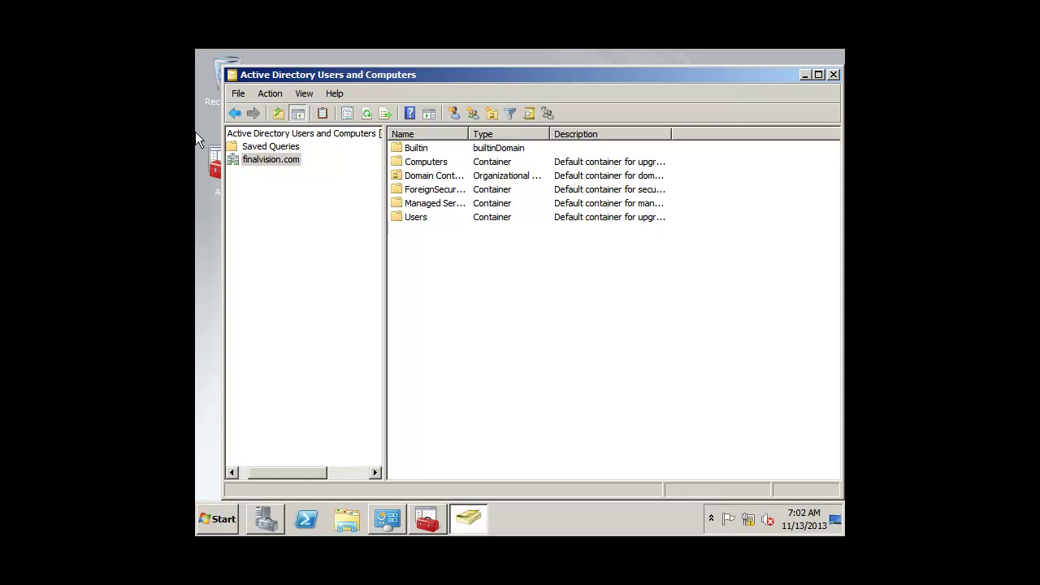
left_click(236, 135)
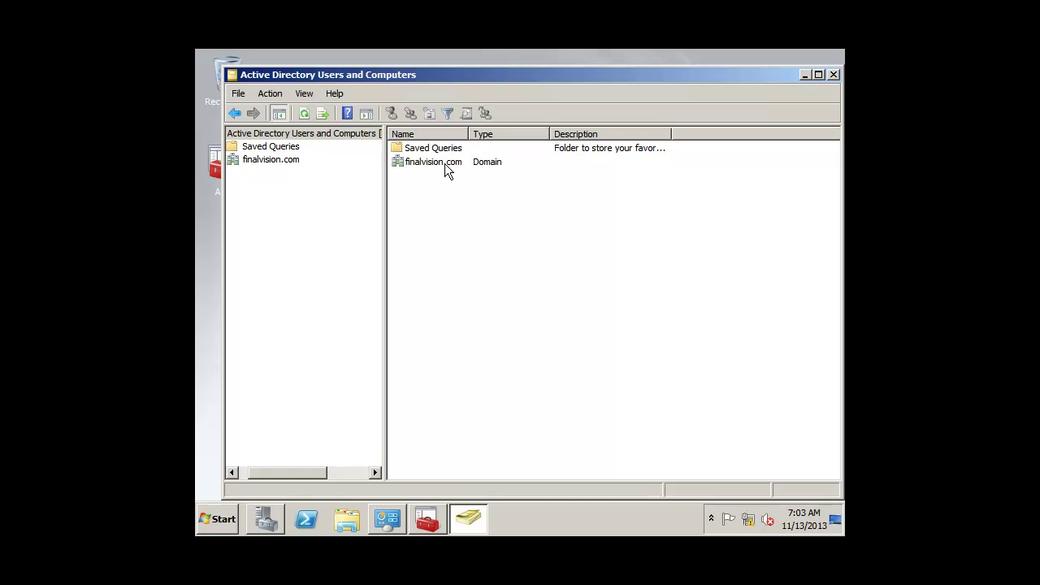
left_click(445, 165)
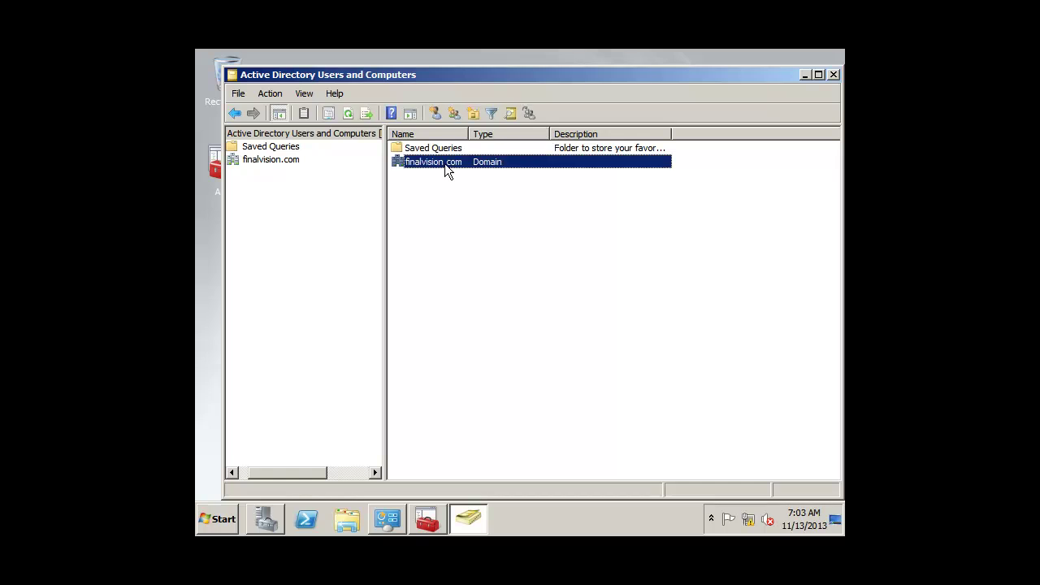
double_click(444, 163)
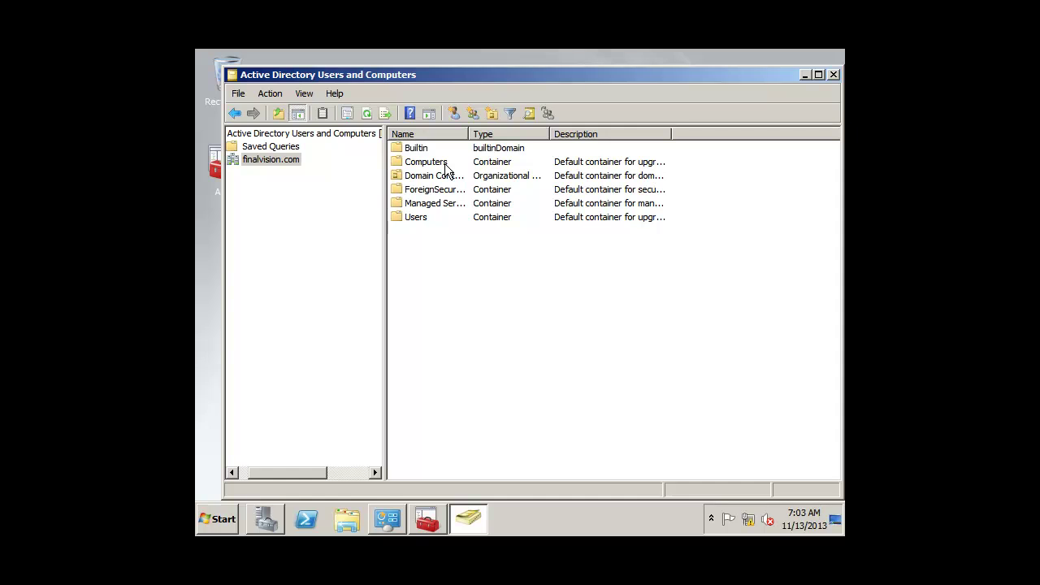
Create an organizational unit named Employee in finalvision.com, keeping protection from accidental deletion enabled
right_click(511, 257)
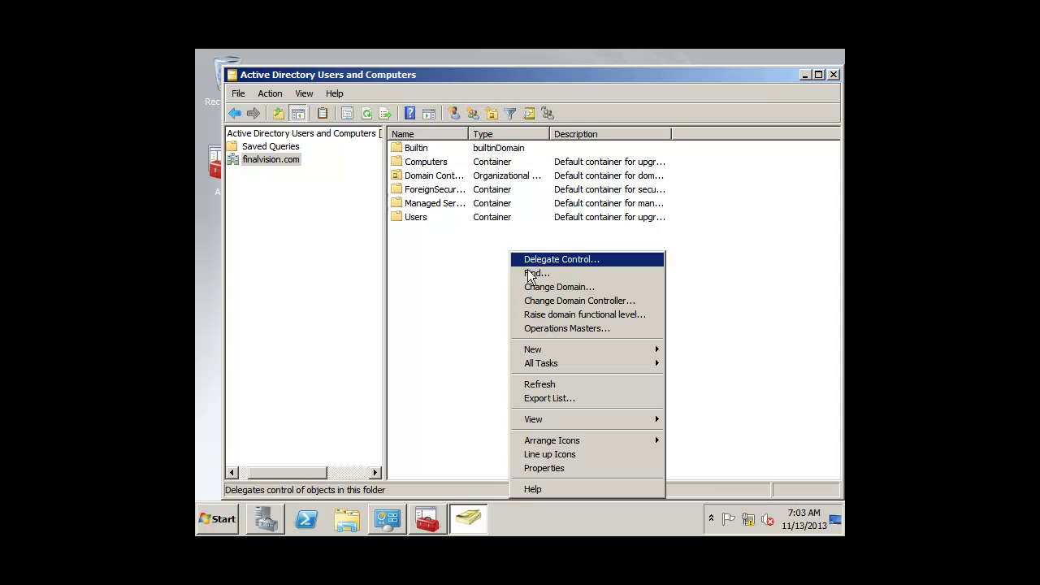
mouse_move(611, 345)
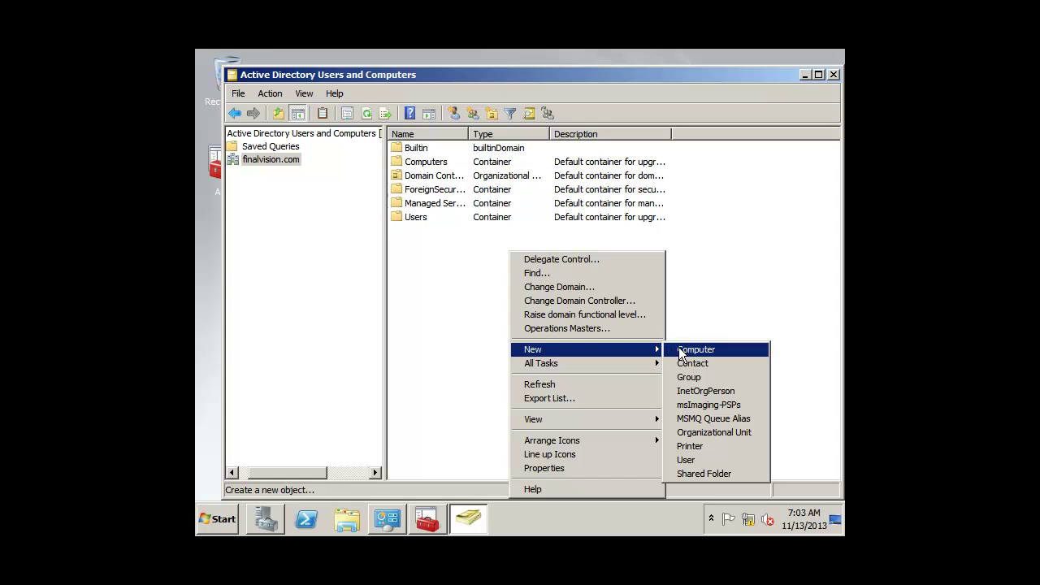
left_click(740, 439)
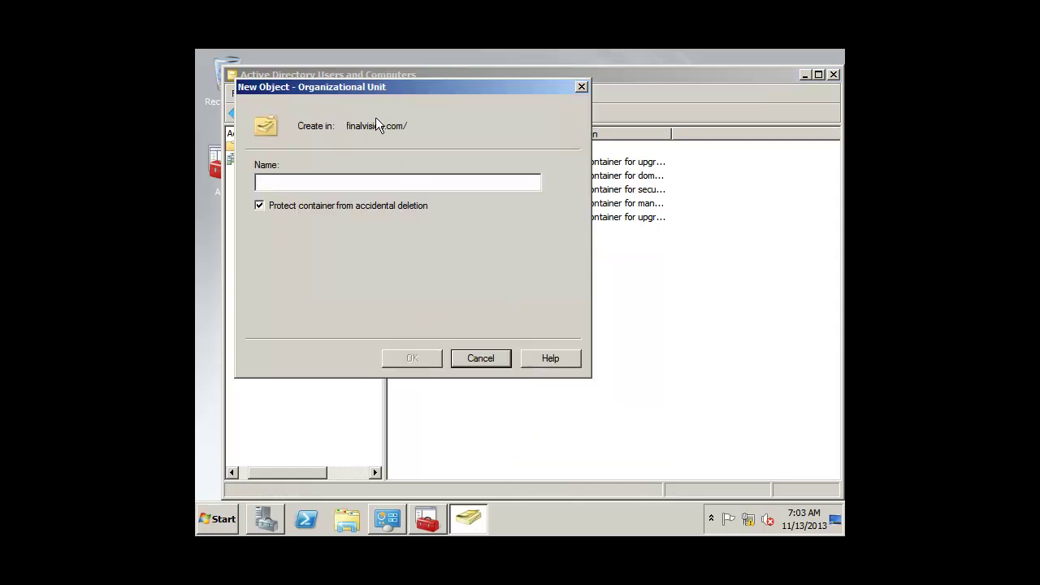
left_click_drag(361, 94, 485, 135)
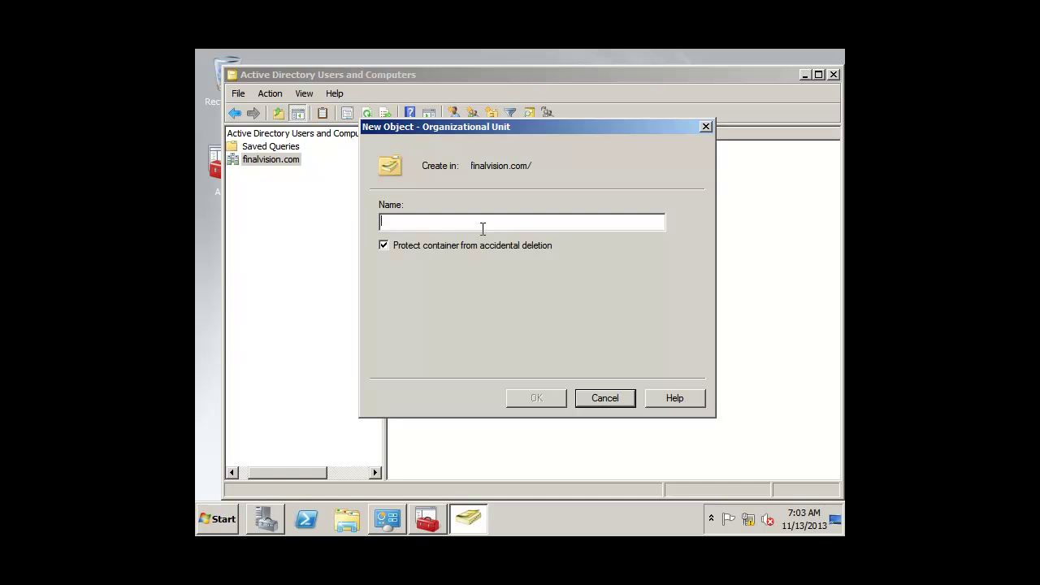
type("E")
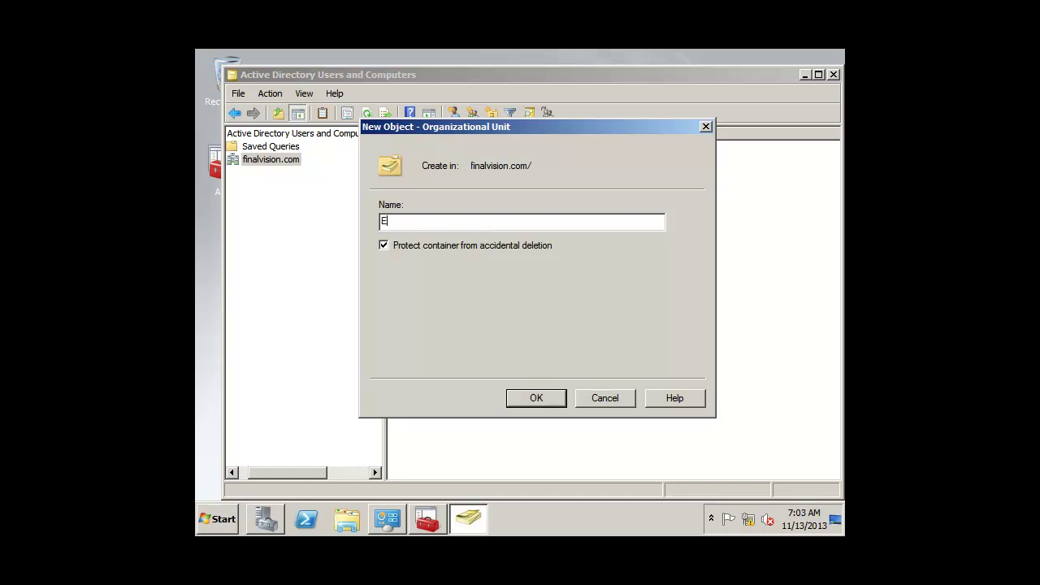
type("mployee")
left_click(538, 398)
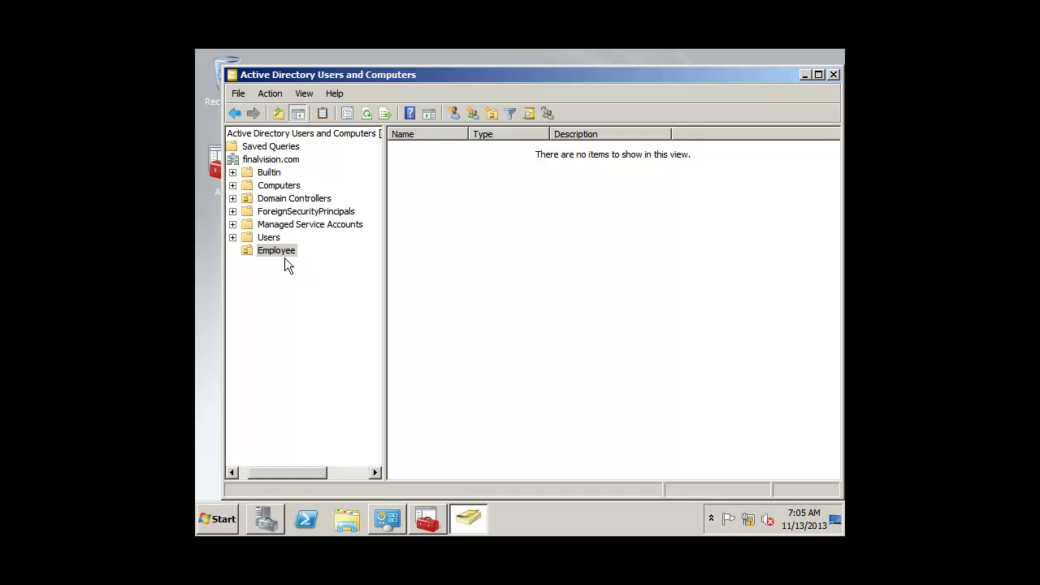
Set the Employee organizational unit's description to "Non-adminstrative user identities" in its properties
right_click(433, 262)
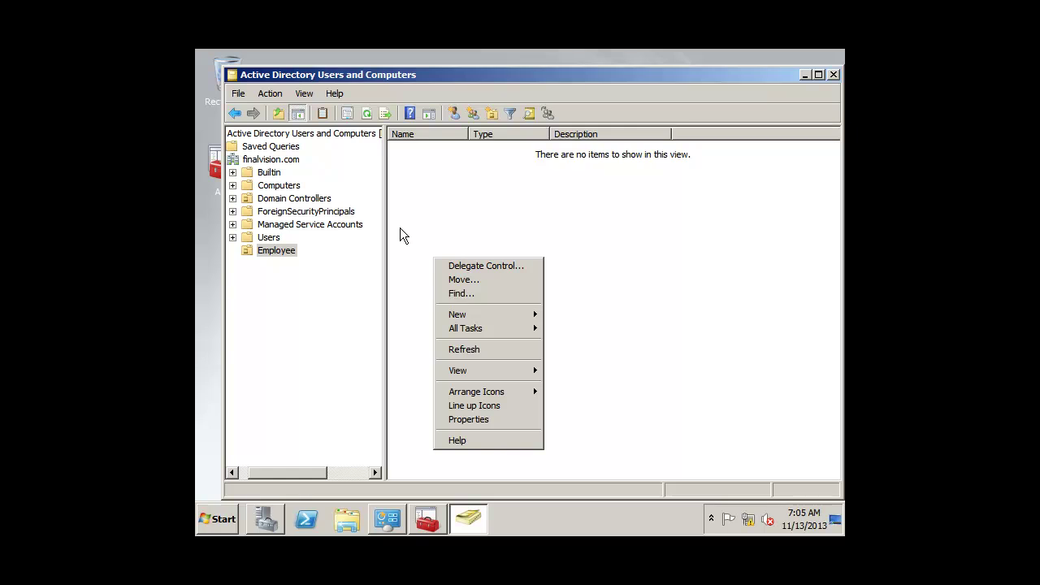
left_click(480, 419)
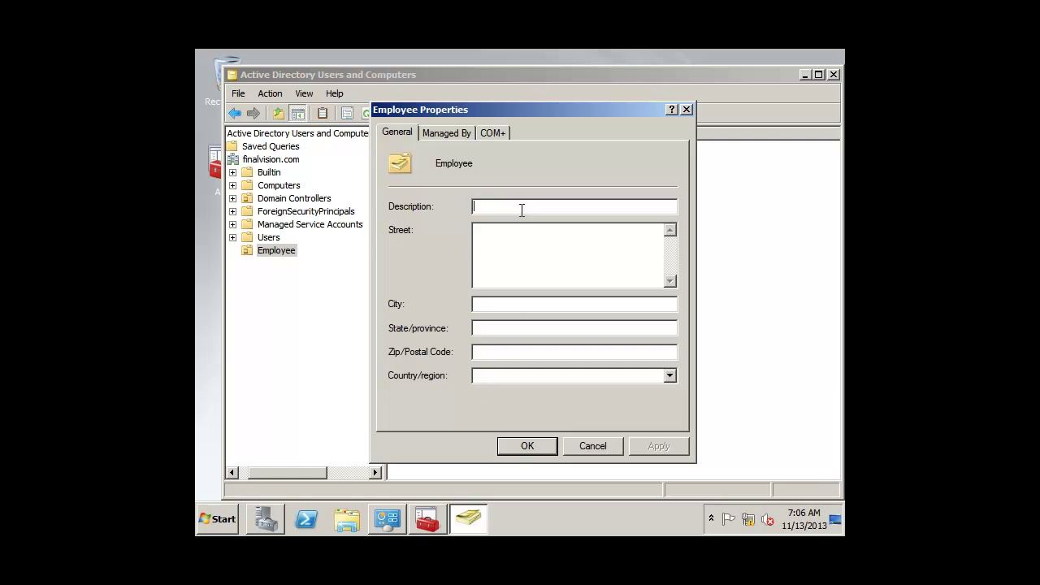
type("Non-adminstrative user")
type("identities")
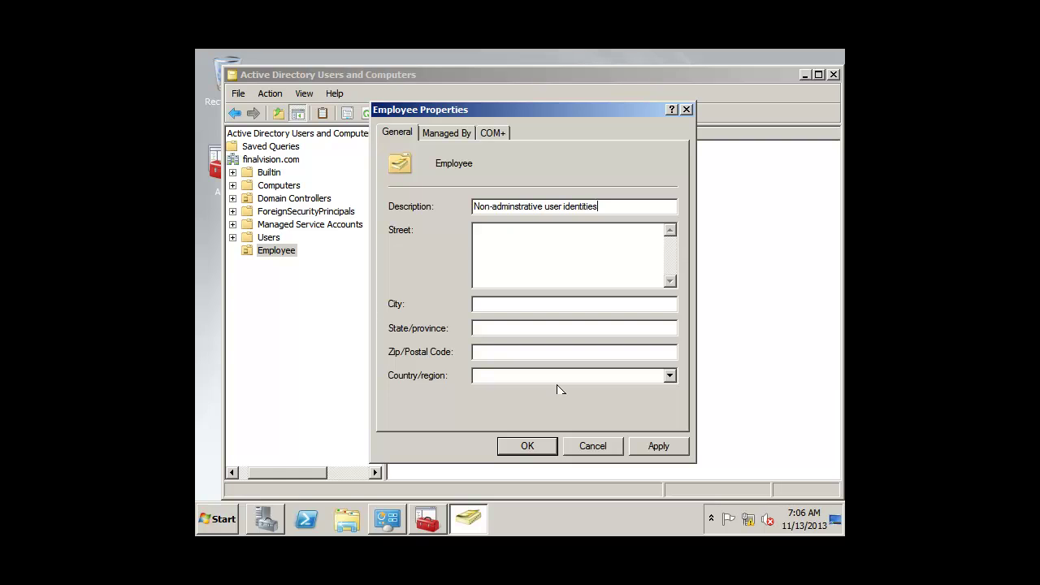
left_click(546, 447)
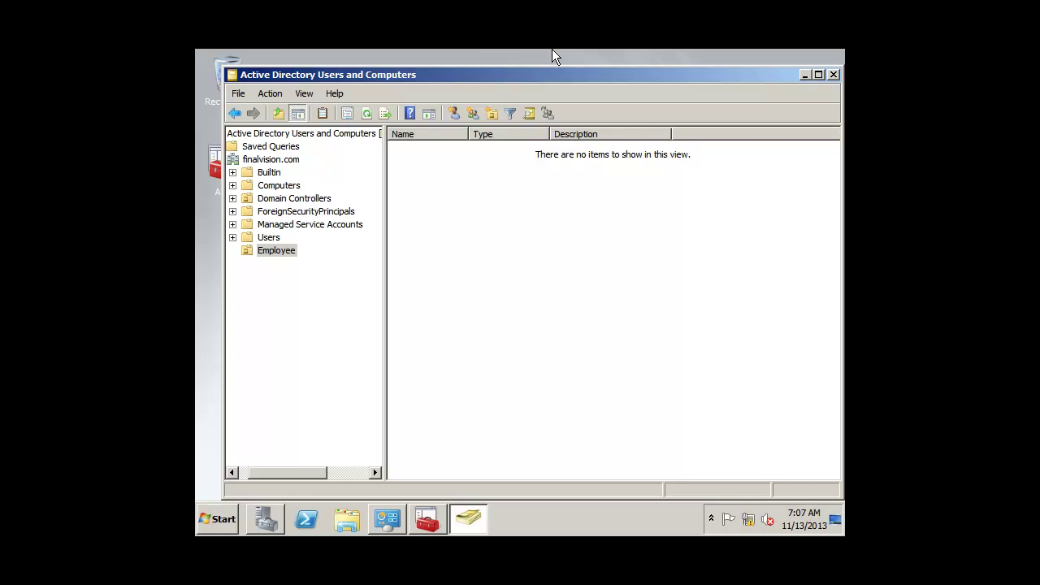
Create a nested organizational unit named Desktops inside Employee, keeping protection from accidental deletion enabled
right_click(475, 269)
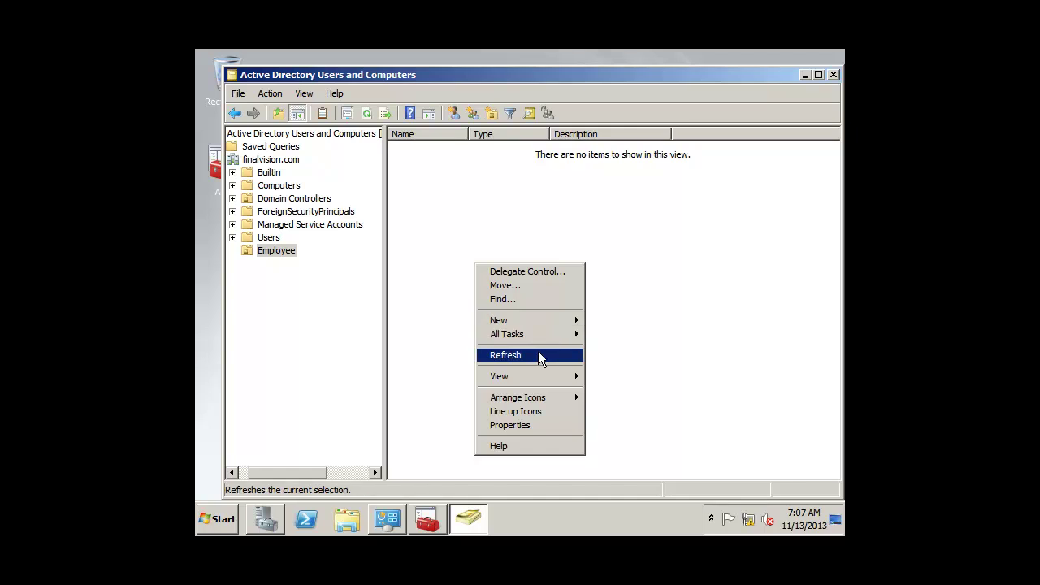
mouse_move(543, 320)
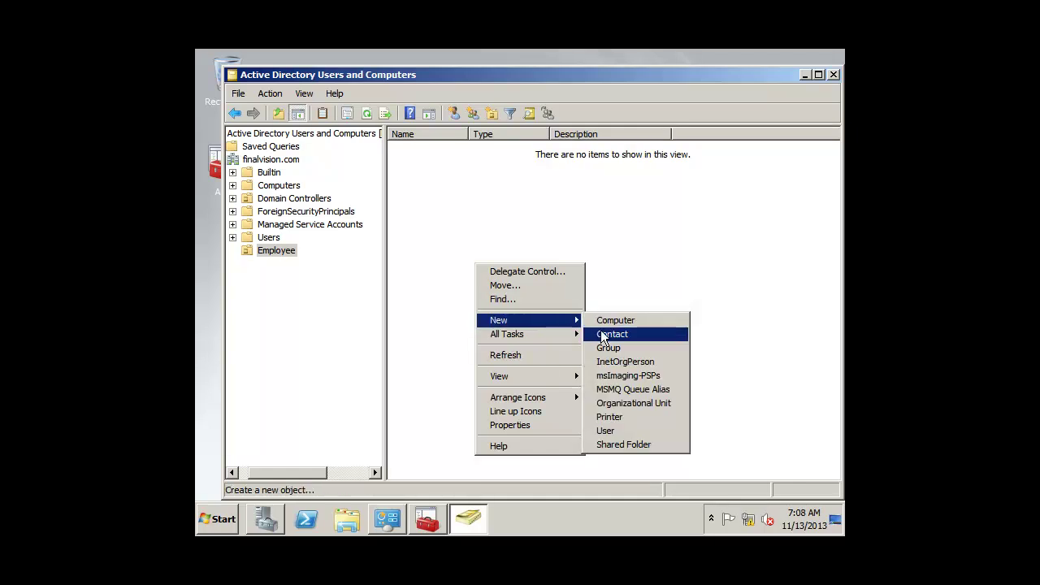
left_click(620, 406)
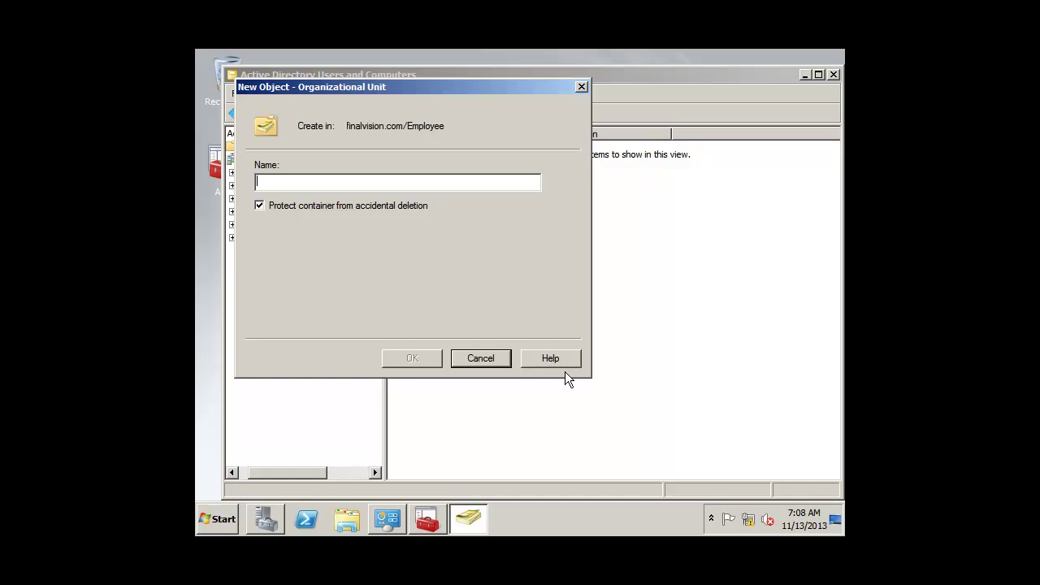
type("OU")
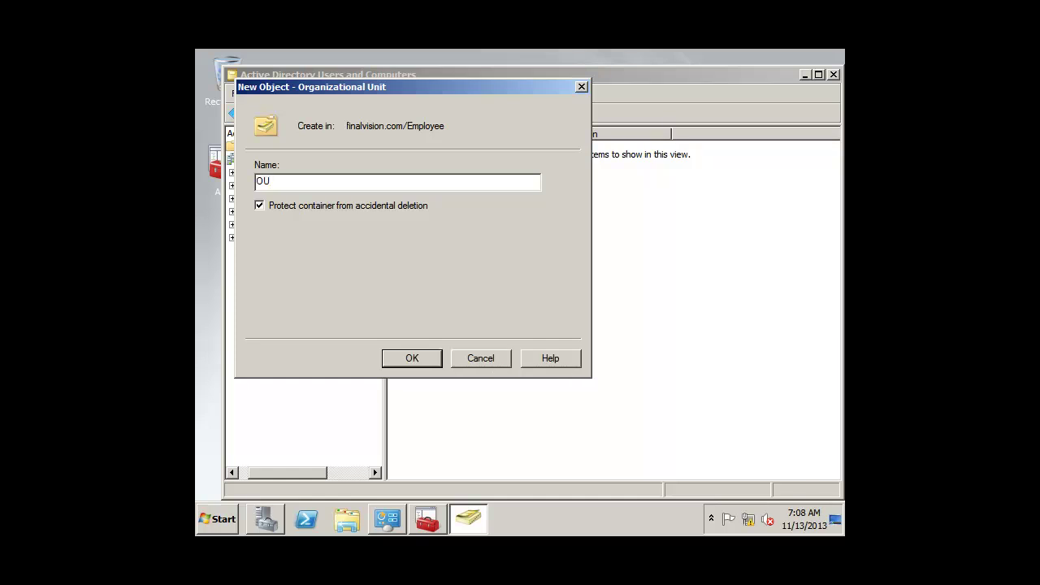
key("BackSpace")
key("BackSpace")
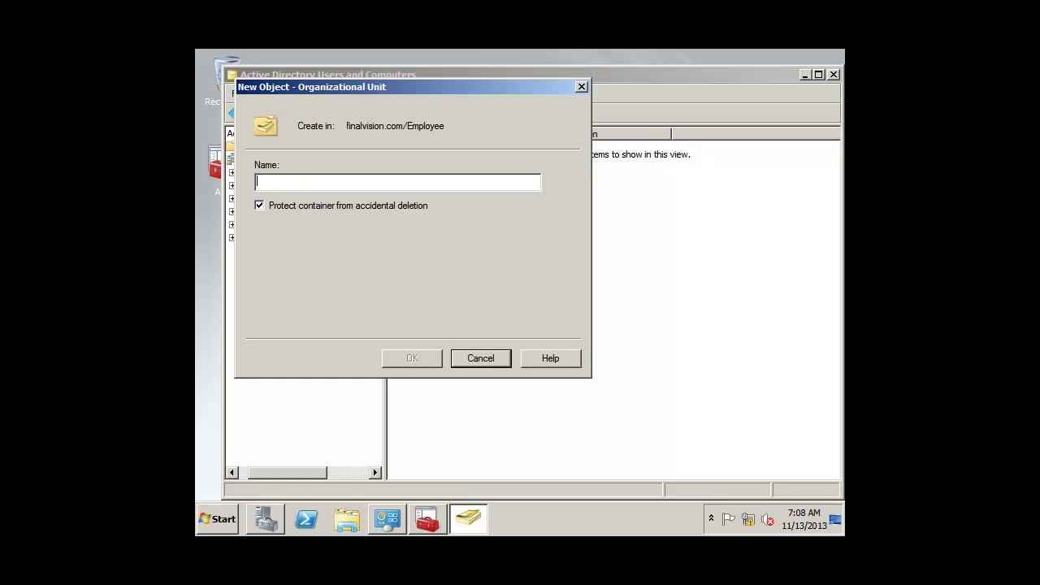
type("Des")
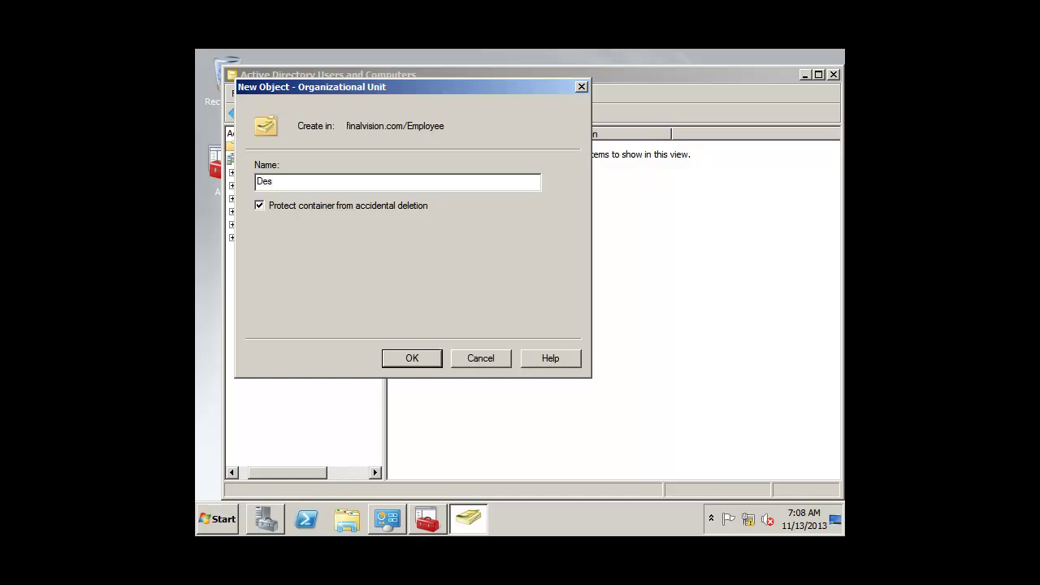
type("ktops")
left_click(437, 363)
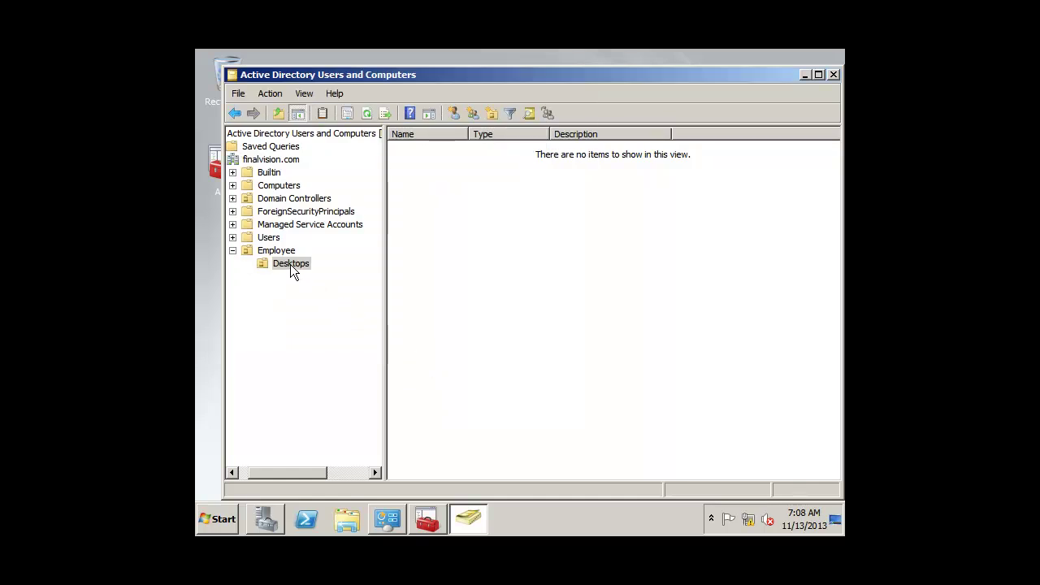
Try to delete the Desktops organizational unit nested inside Employee
left_click(279, 185)
left_click(271, 173)
key("End")
right_click(294, 265)
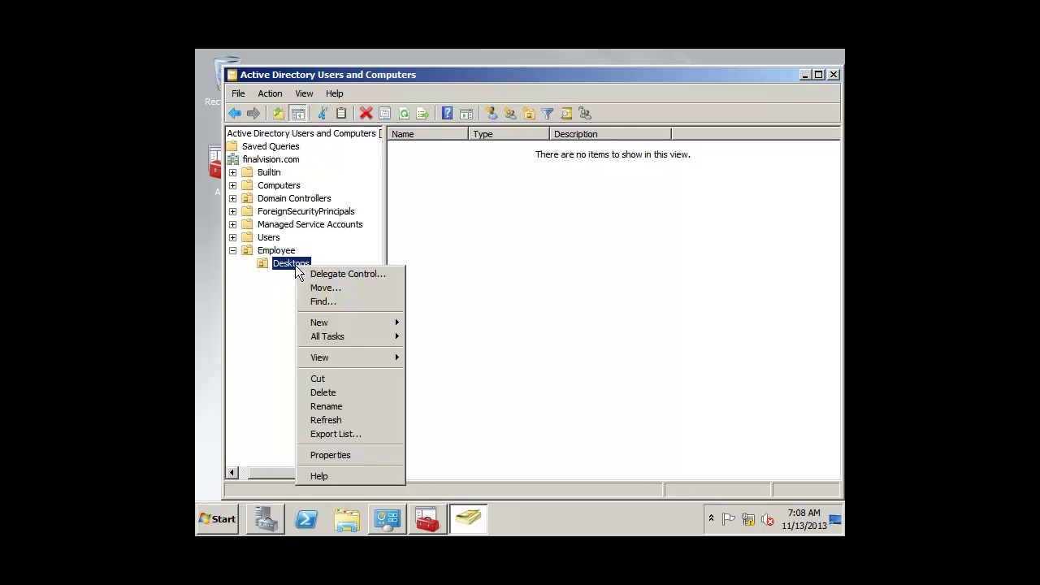
left_click(317, 393)
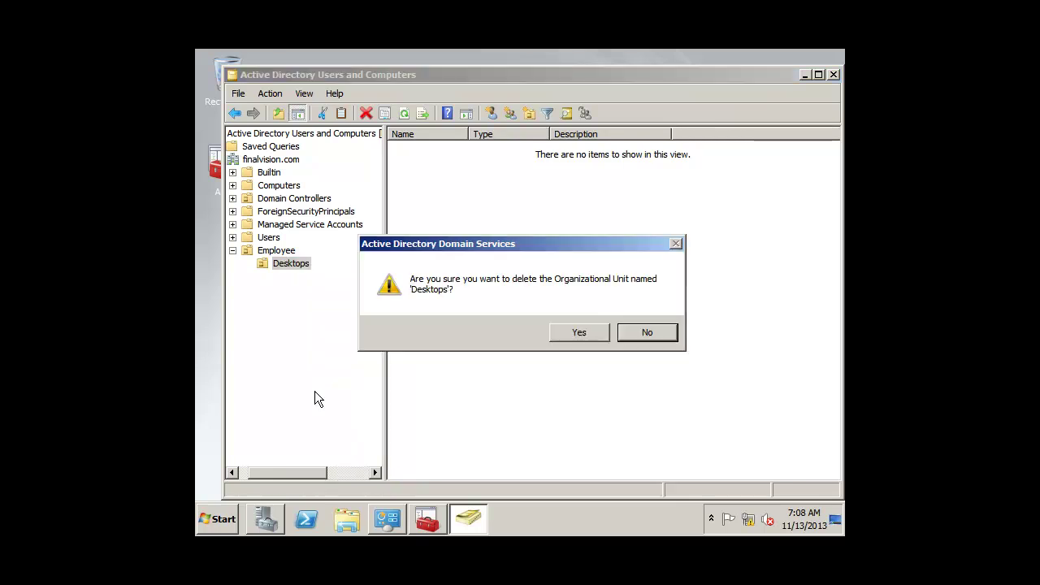
left_click(579, 332)
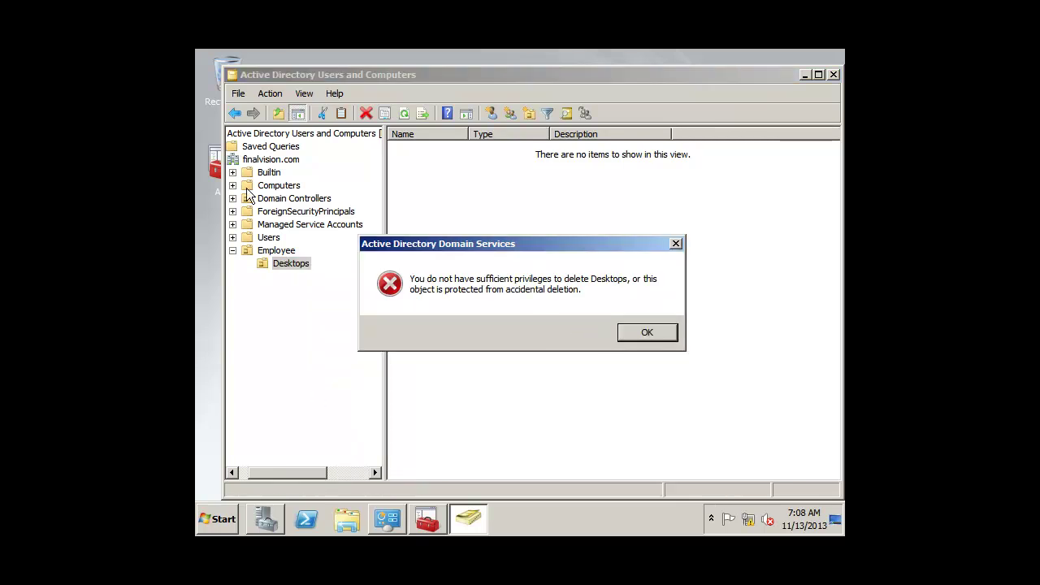
left_click(628, 331)
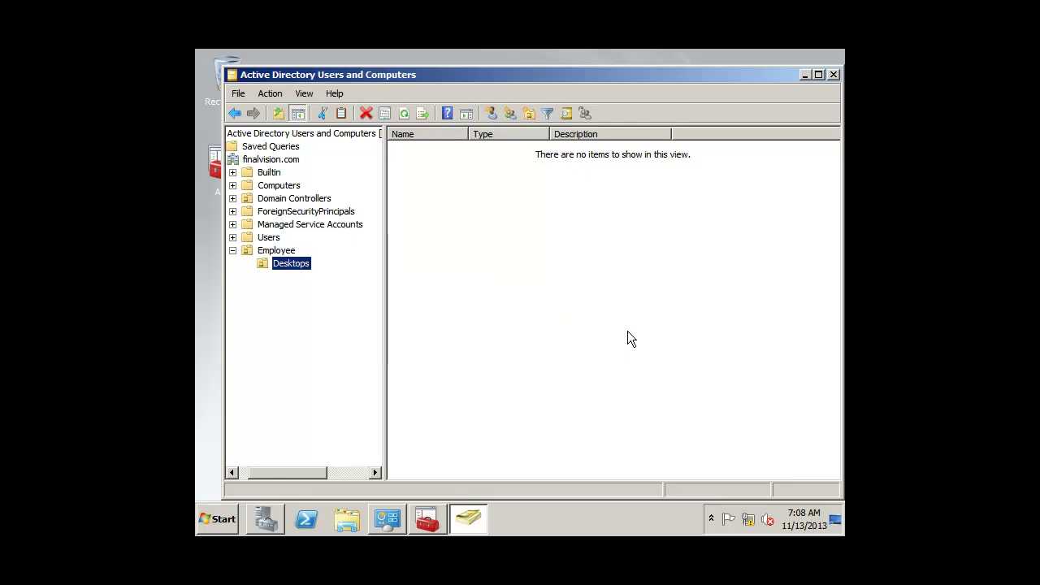
Create an organizational unit named Desktops directly under finalvision.com, keeping protection from accidental deletion enabled
left_click(297, 134)
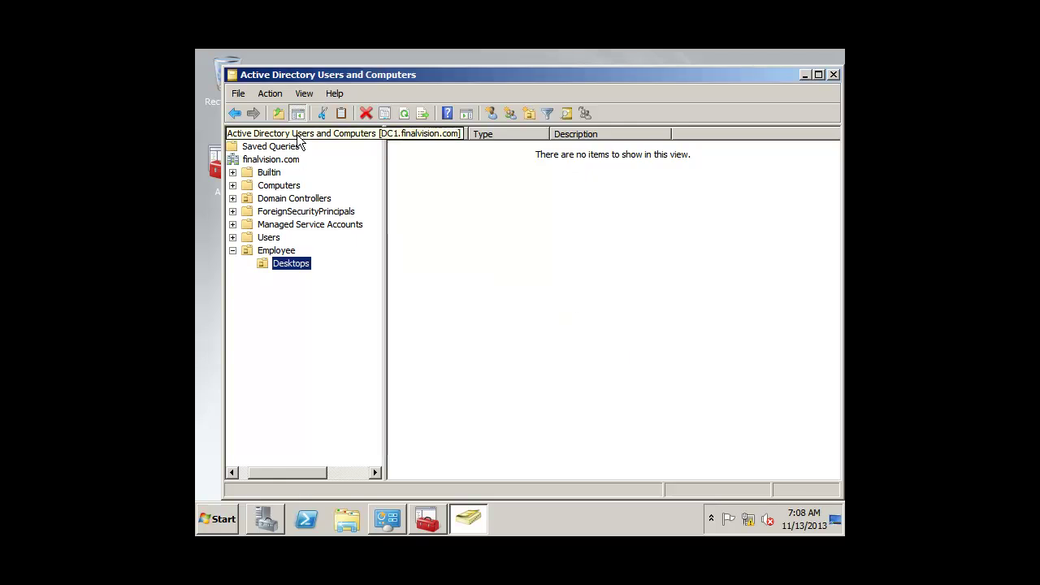
right_click(491, 248)
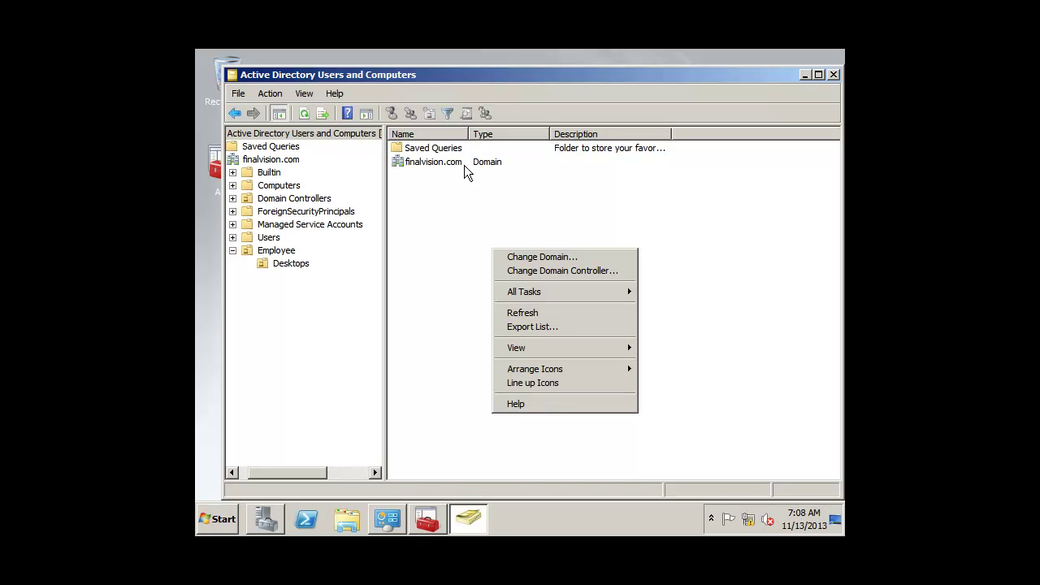
double_click(464, 165)
right_click(489, 268)
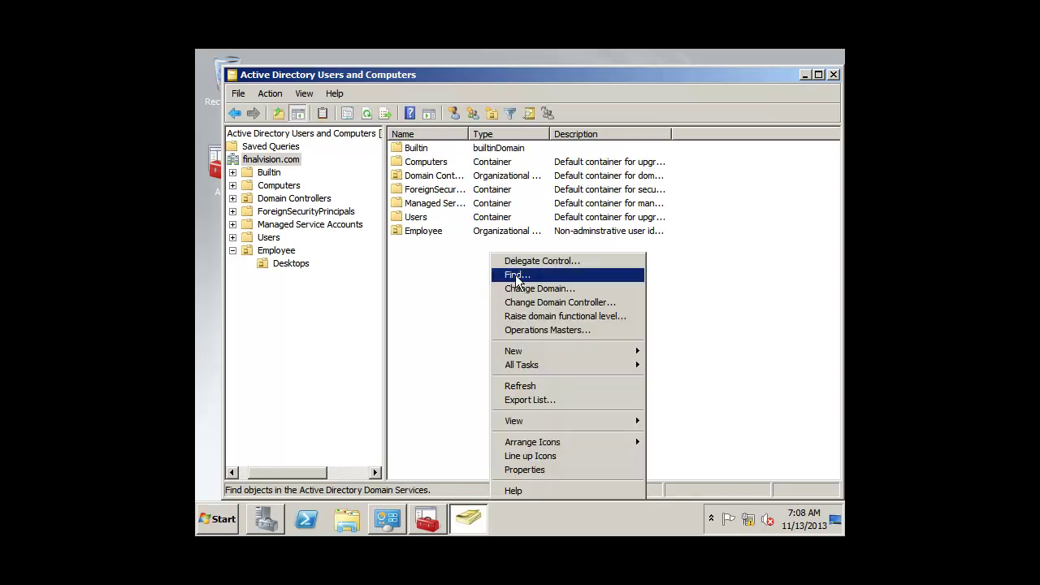
mouse_move(639, 351)
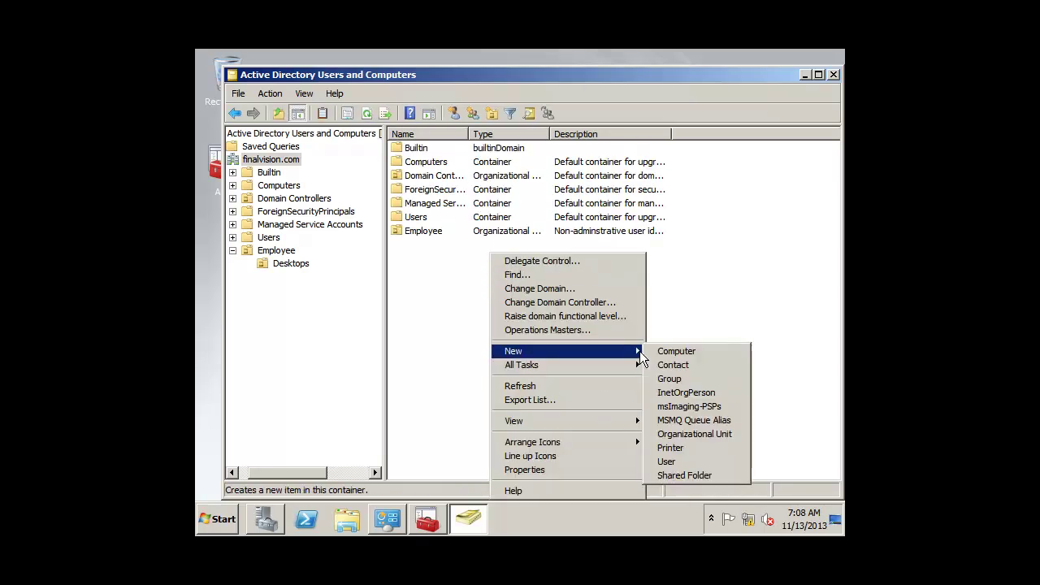
left_click(674, 434)
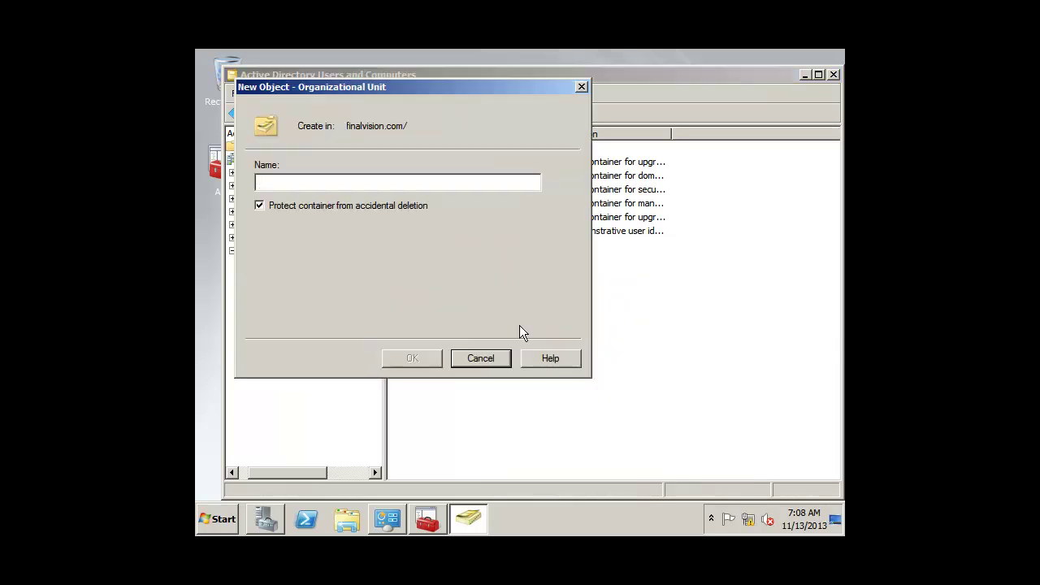
type("Des")
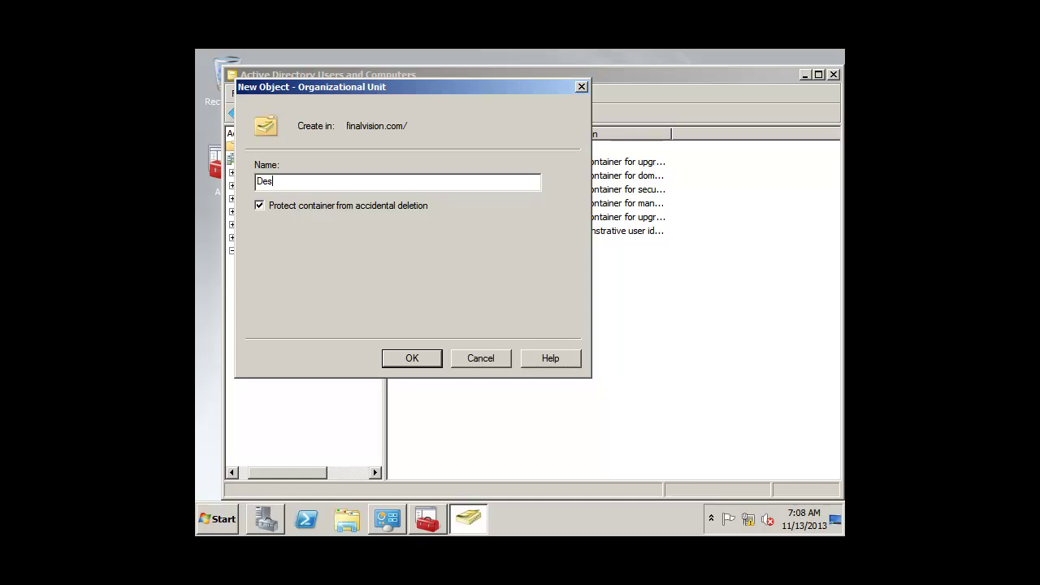
type("ktops")
left_click(403, 357)
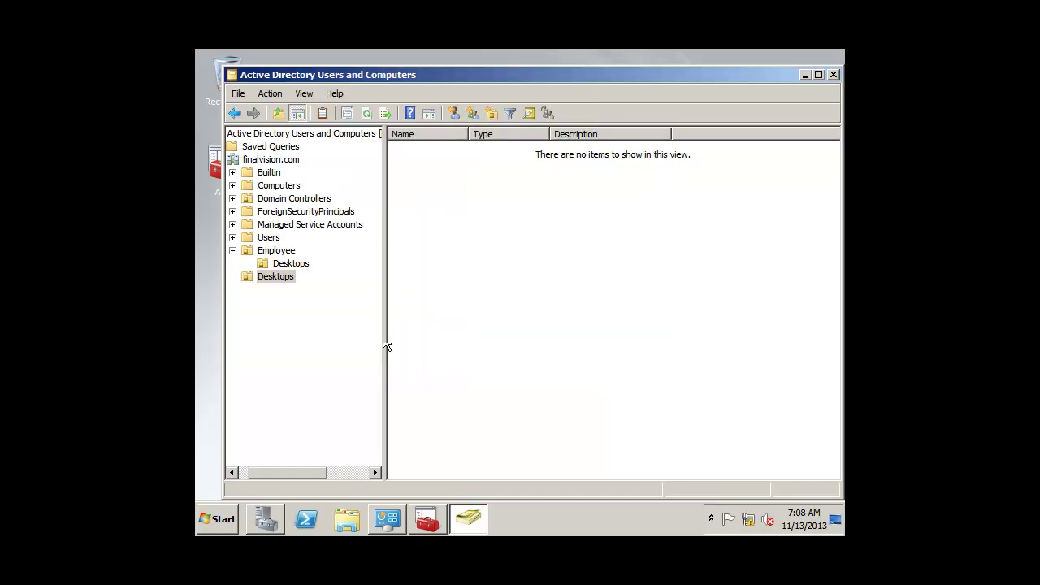
Set the description of the top-level Desktops organizational unit to "Desktop Computers" in its properties
left_click(276, 277)
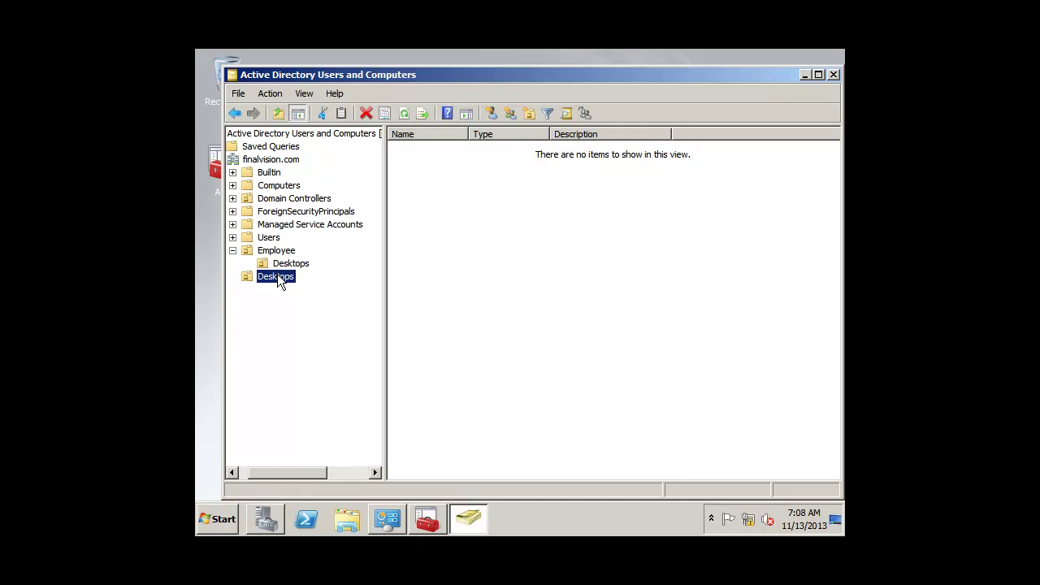
right_click(277, 277)
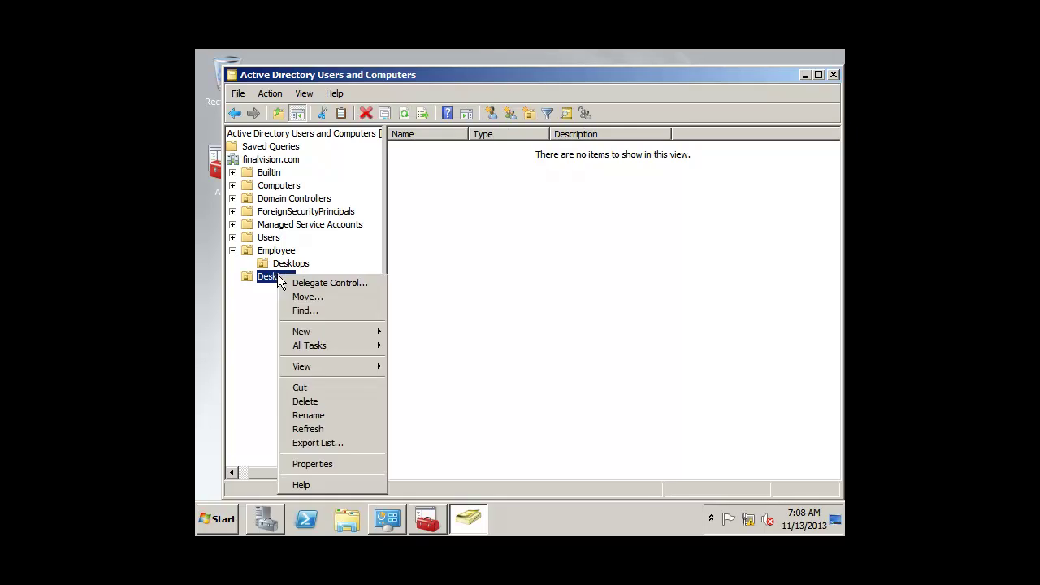
left_click(325, 462)
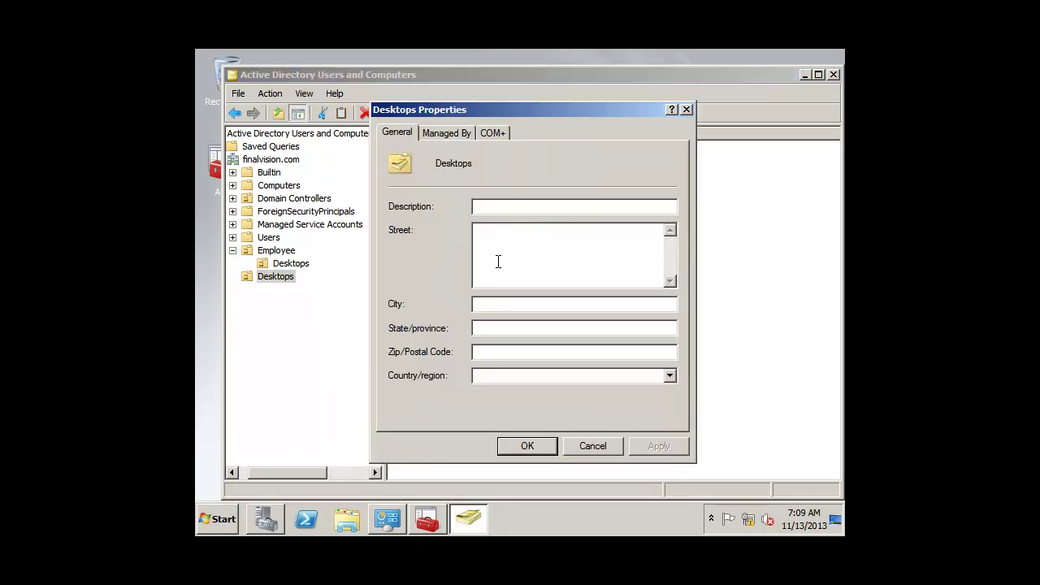
type("Desktop Computers")
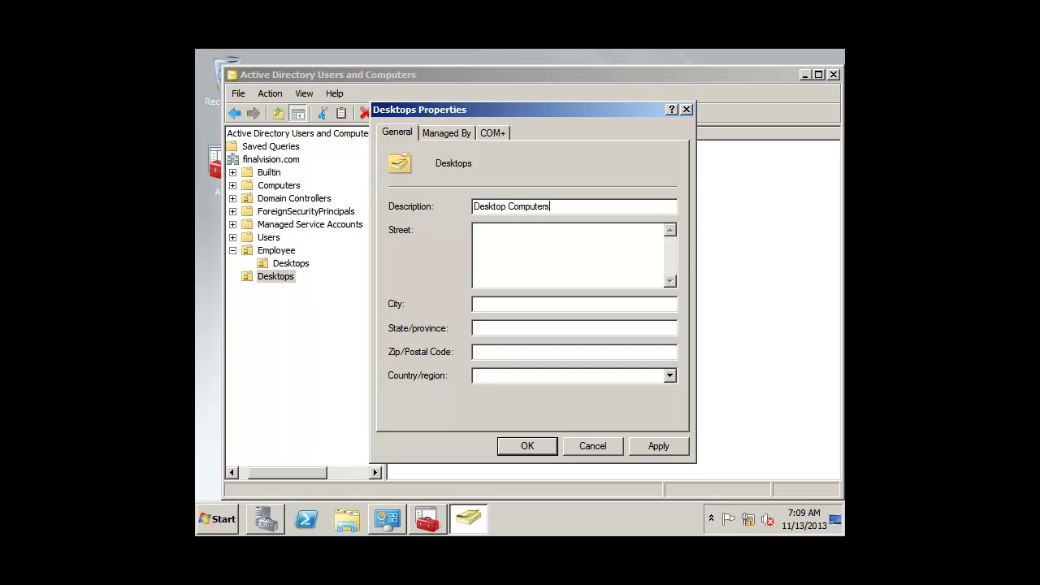
key("Return")
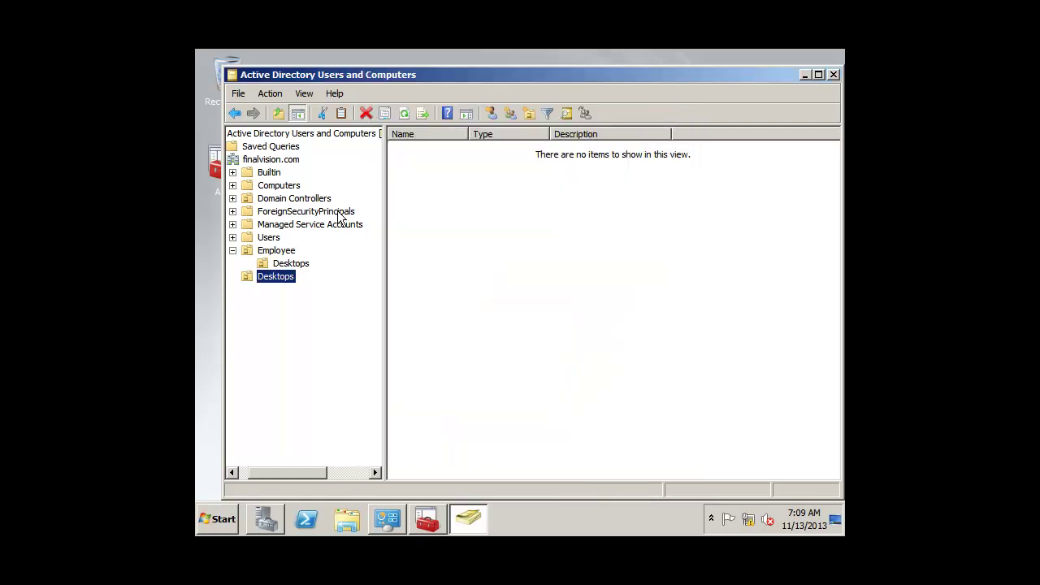
Create an organizational unit named Groups in finalvision.com, keeping protection from accidental deletion enabled
left_click(282, 160)
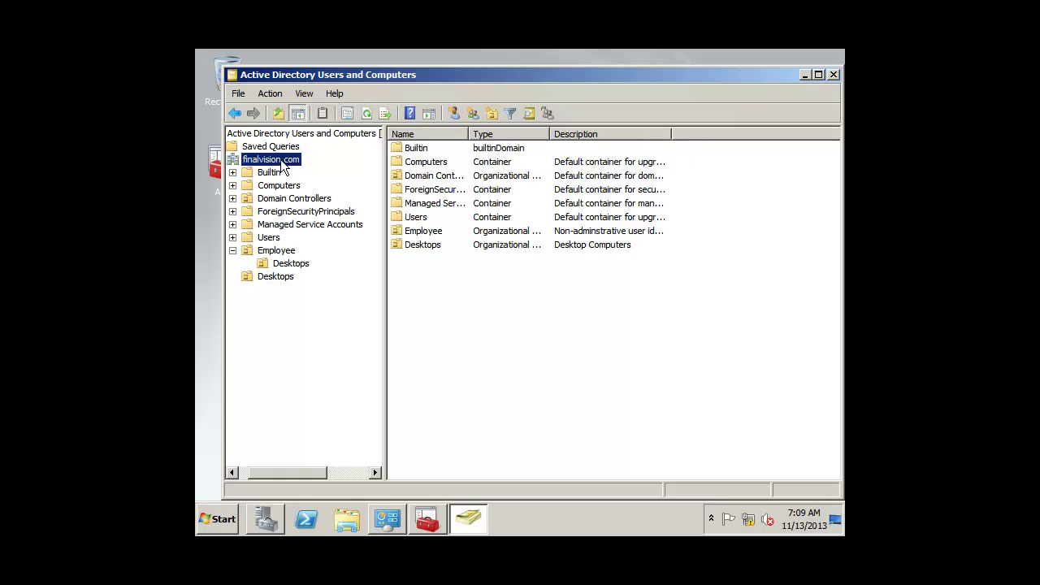
right_click(446, 252)
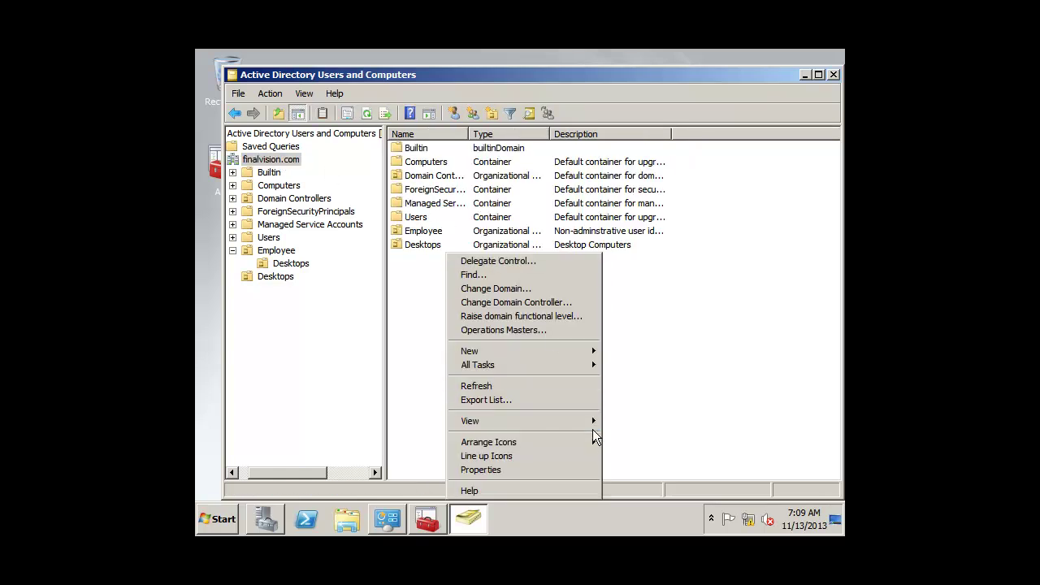
mouse_move(588, 350)
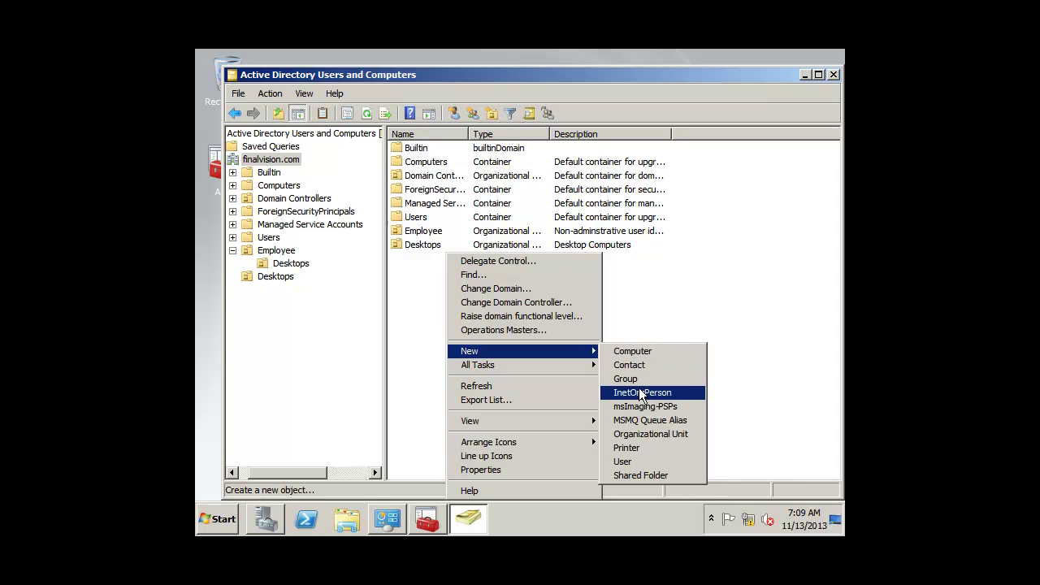
left_click(645, 434)
type("G")
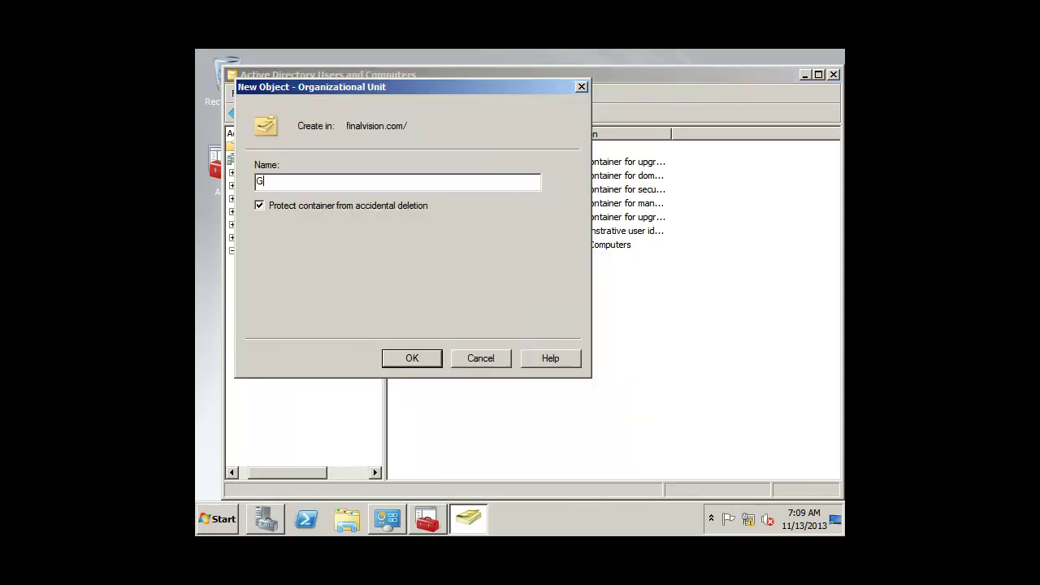
type("roups")
left_click(405, 368)
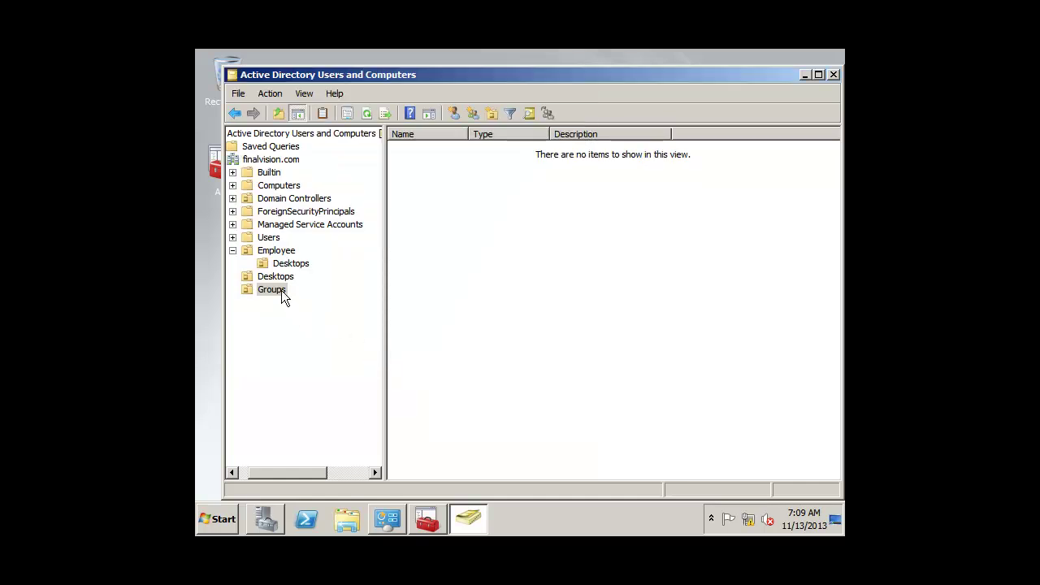
Set the Groups organizational unit's description to "Non-Administrative groups" in its properties
right_click(538, 251)
mouse_move(636, 310)
left_click(604, 412)
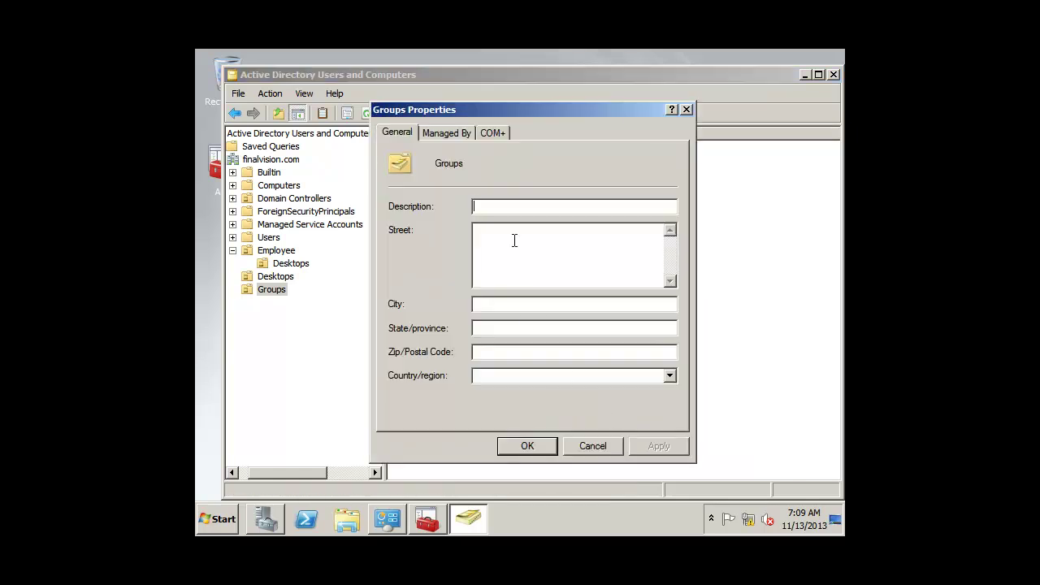
type("Non-Administrative groups")
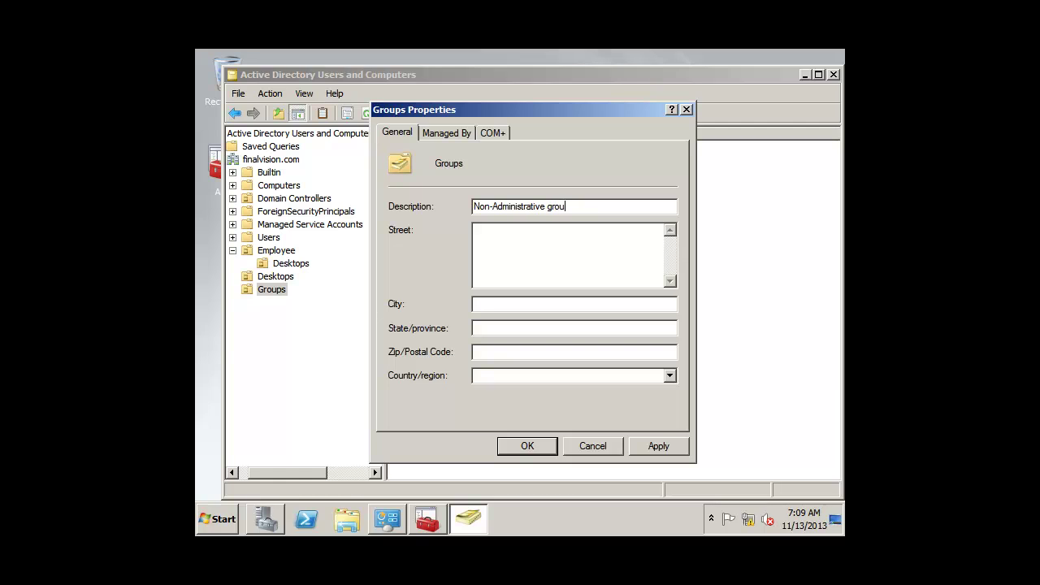
left_click(526, 445)
Create an organizational unit named Admins in finalvision.com, keeping protection from accidental deletion enabled
left_click(273, 159)
right_click(446, 282)
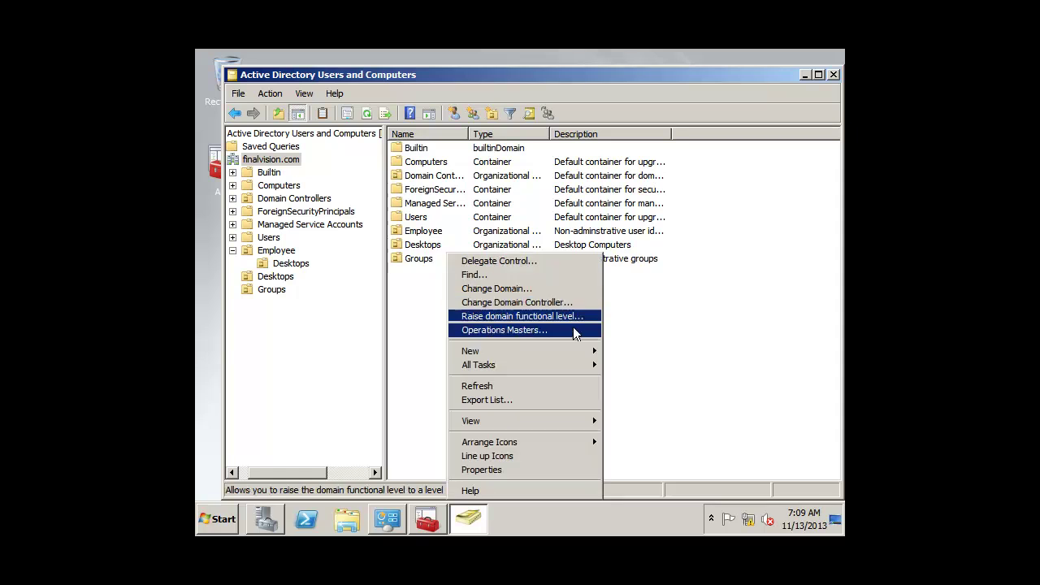
mouse_move(570, 350)
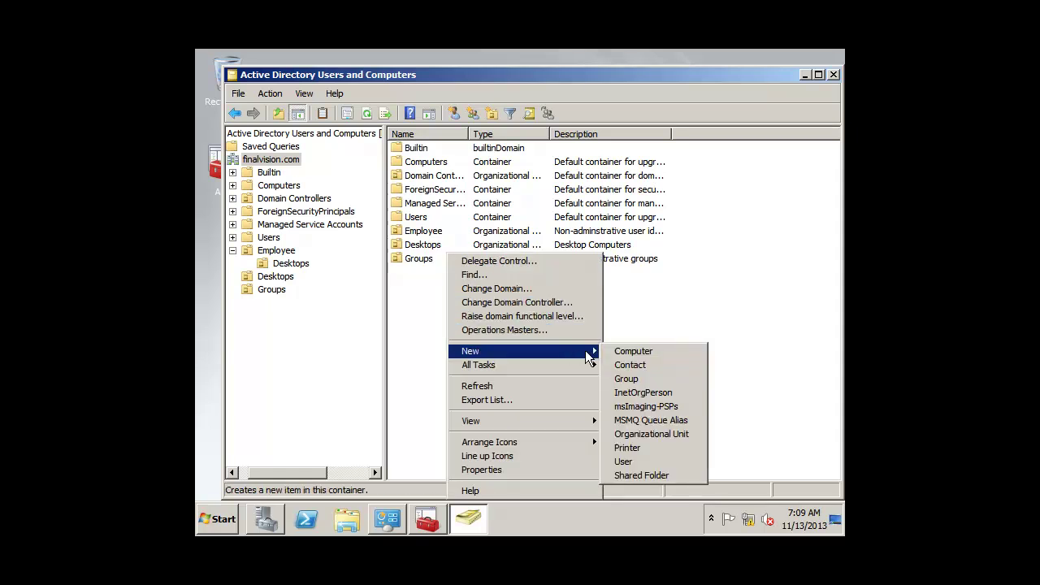
left_click(632, 434)
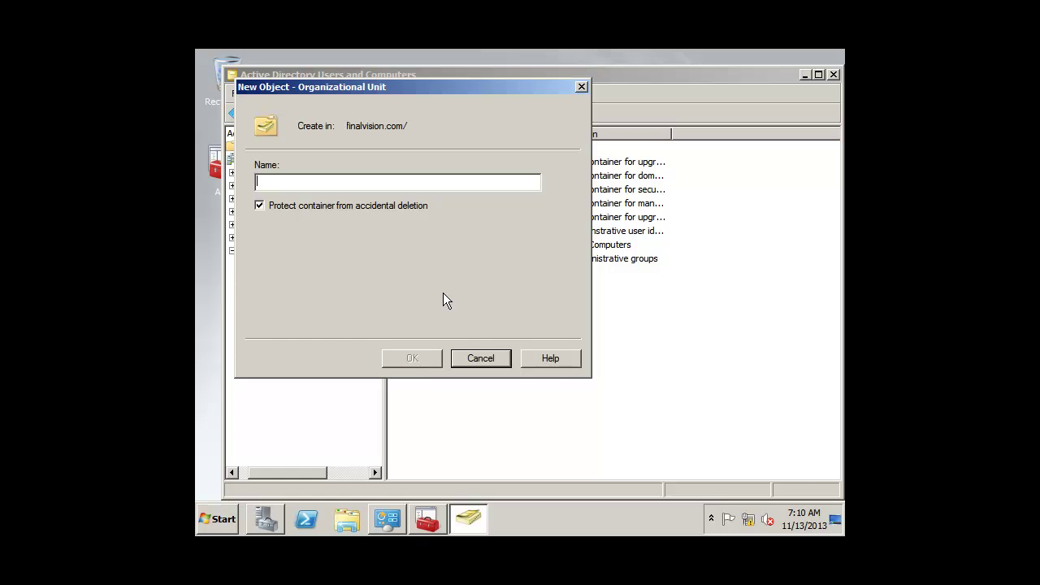
type("Admins")
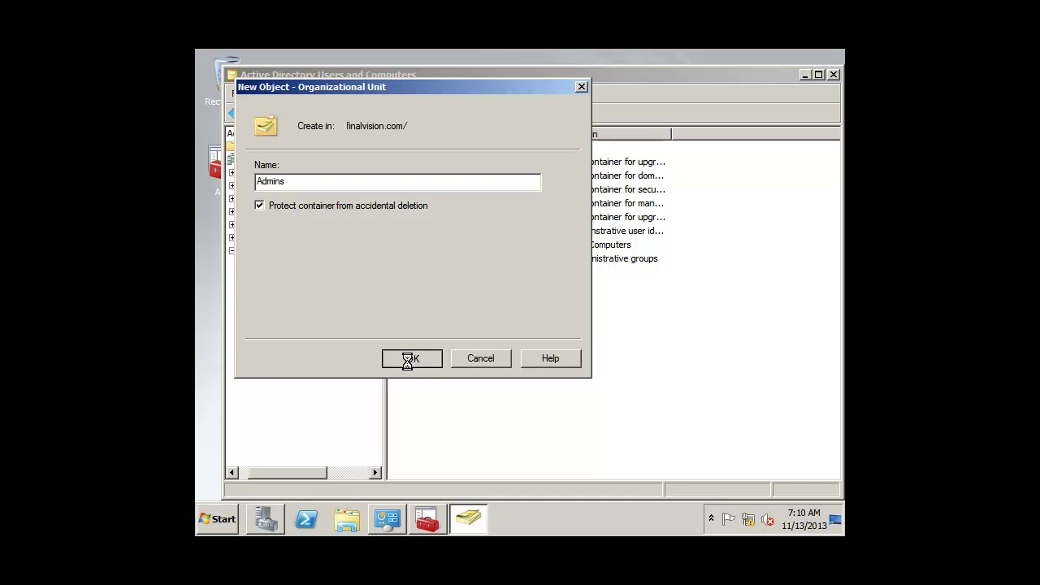
left_click(408, 360)
Set the Admins organizational unit's description to "Administrative Users" in its properties
right_click(446, 309)
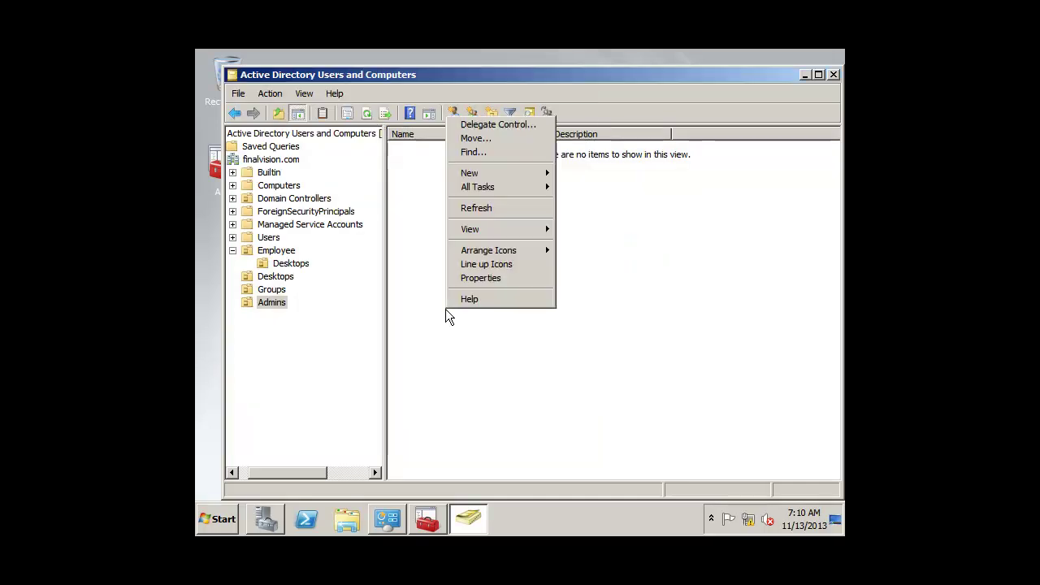
left_click(497, 281)
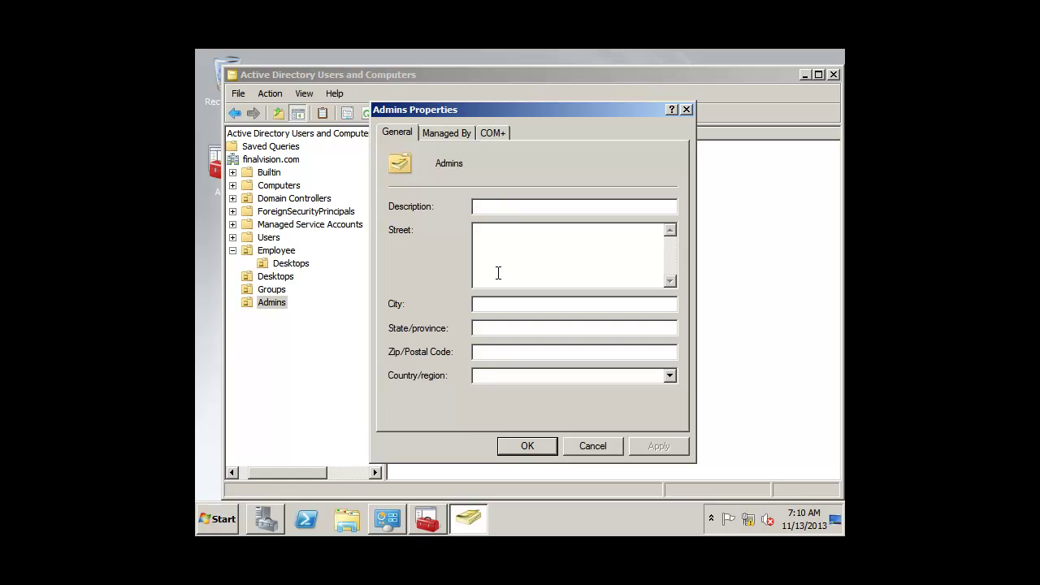
type("Administrative Users")
left_click(526, 446)
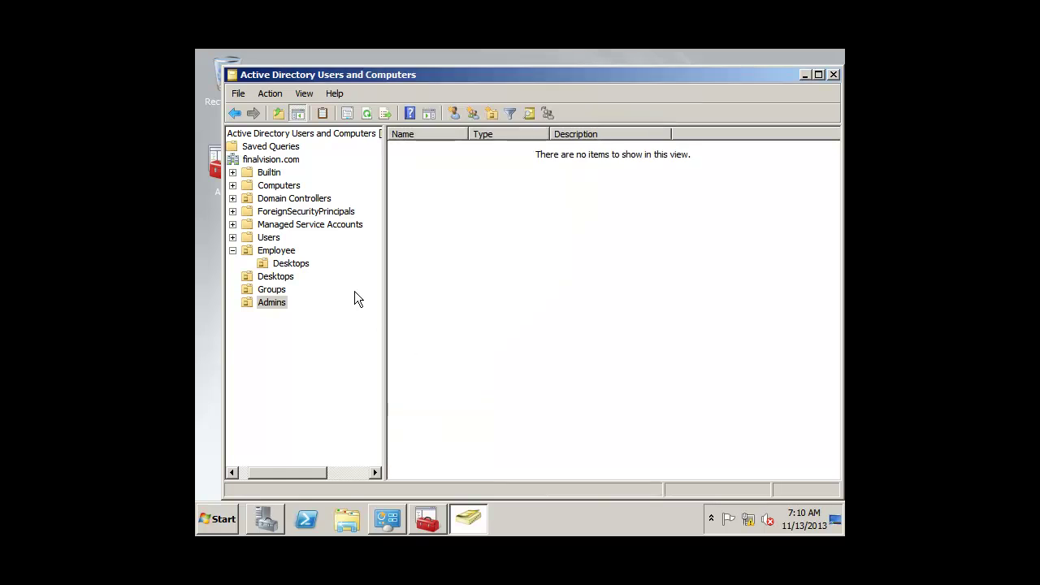
Create an organizational unit named Server in finalvision.com, keeping protection from accidental deletion enabled
left_click(280, 161)
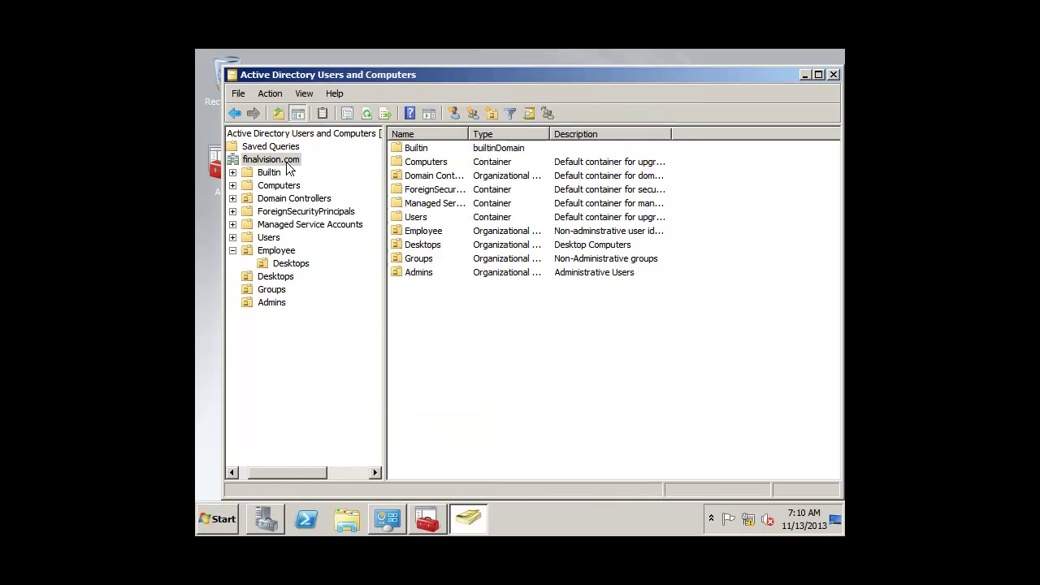
right_click(484, 301)
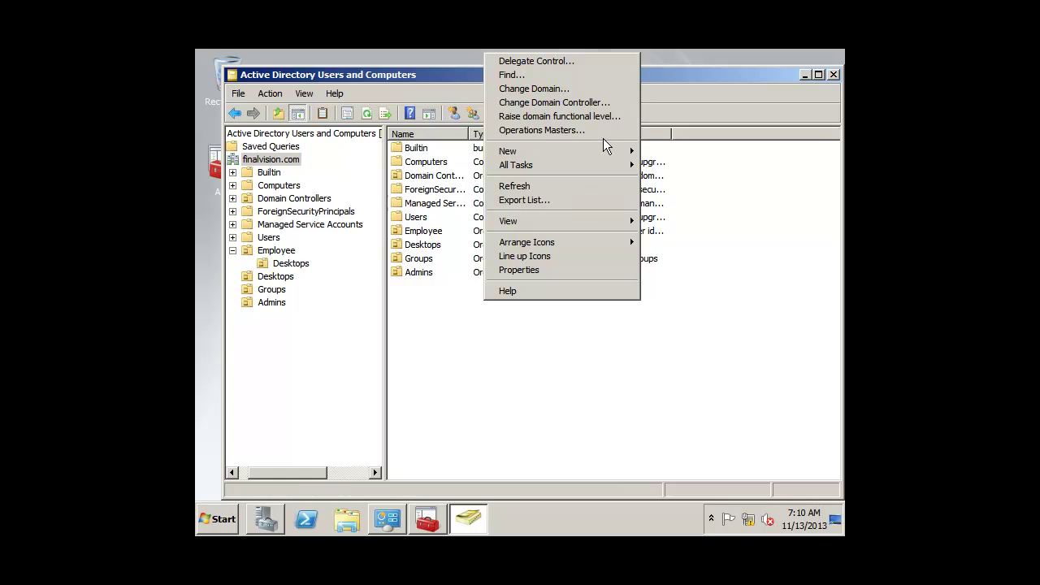
mouse_move(603, 151)
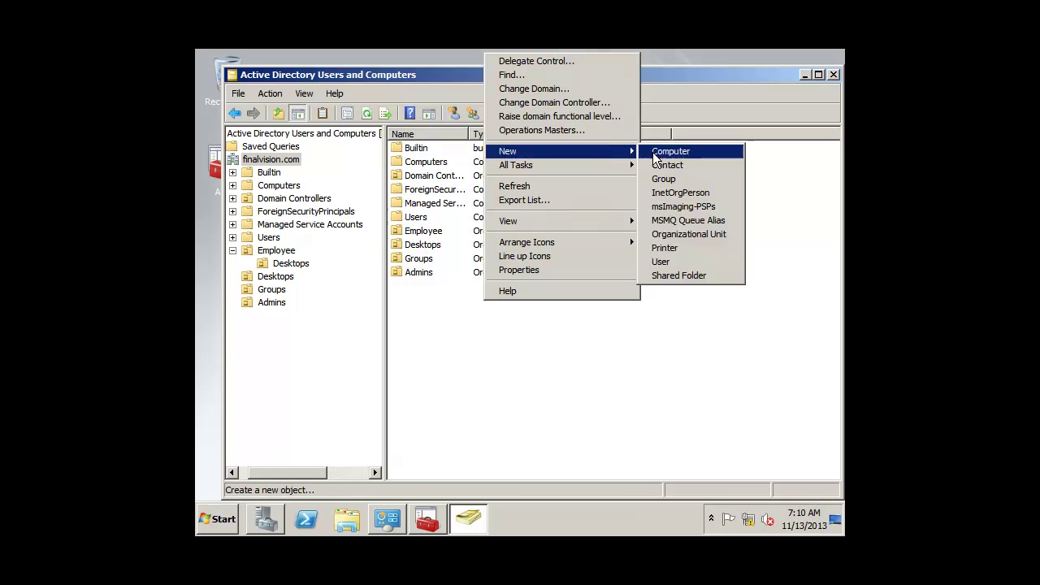
left_click(674, 231)
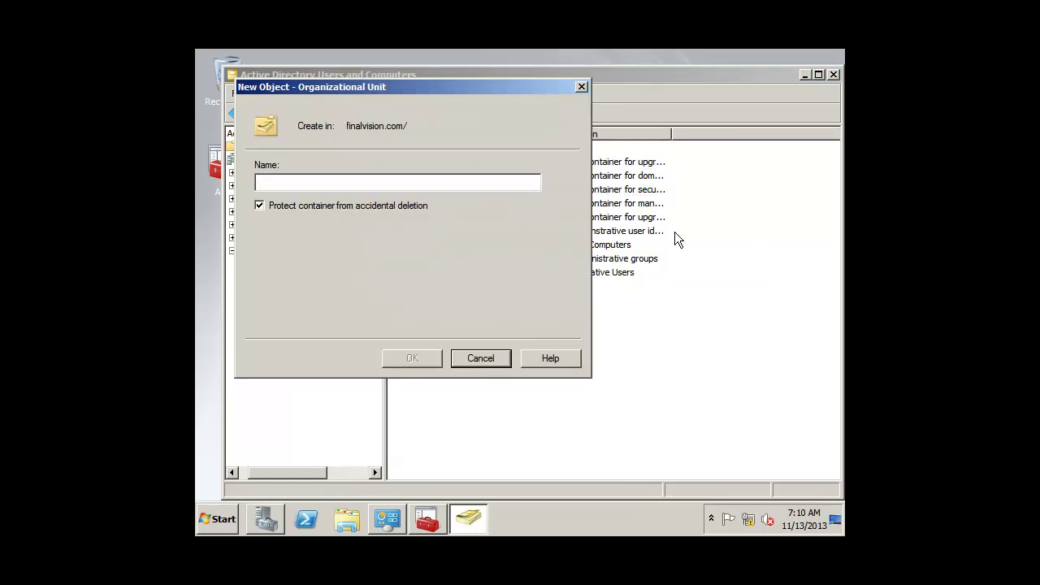
type("Server")
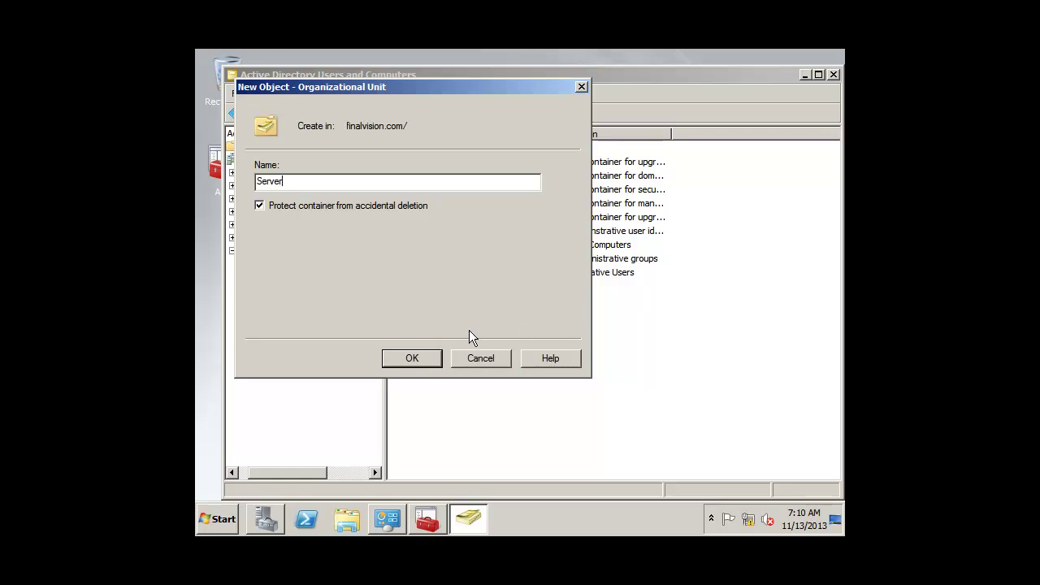
left_click(435, 358)
Set the Server organizational unit's description to "Server" in its properties
right_click(443, 331)
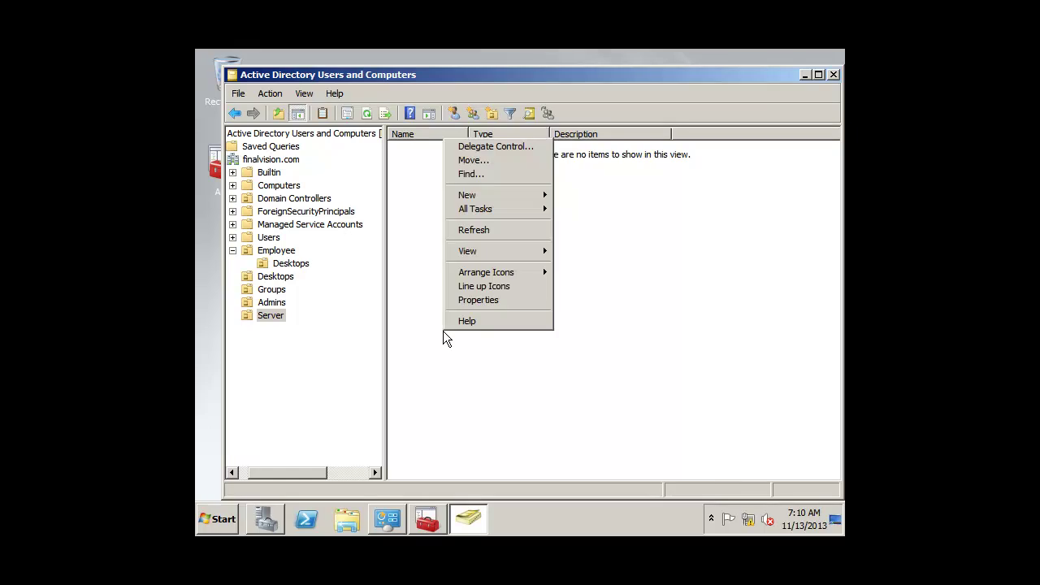
left_click(480, 302)
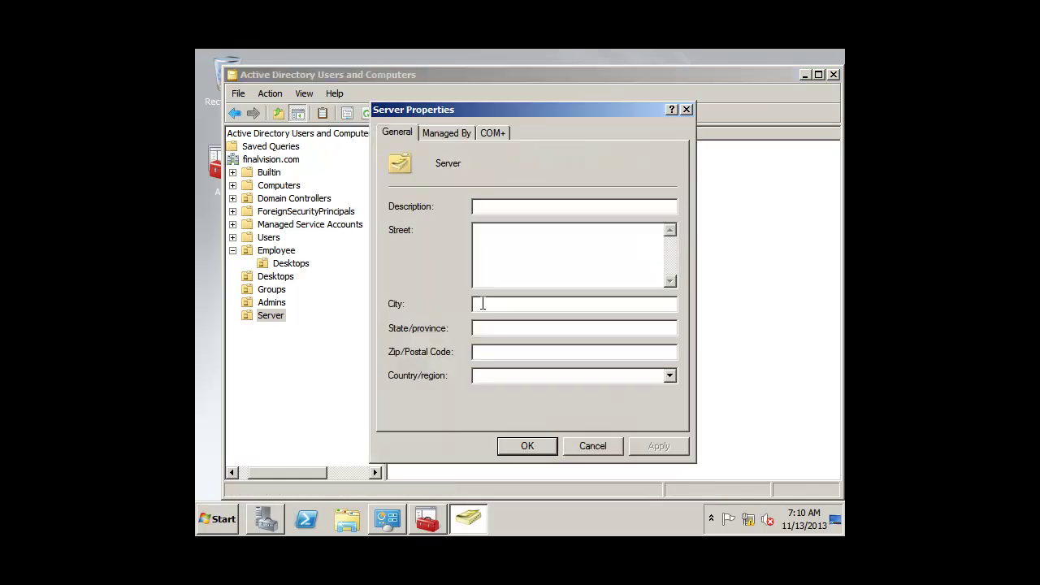
type("Server")
left_click(524, 446)
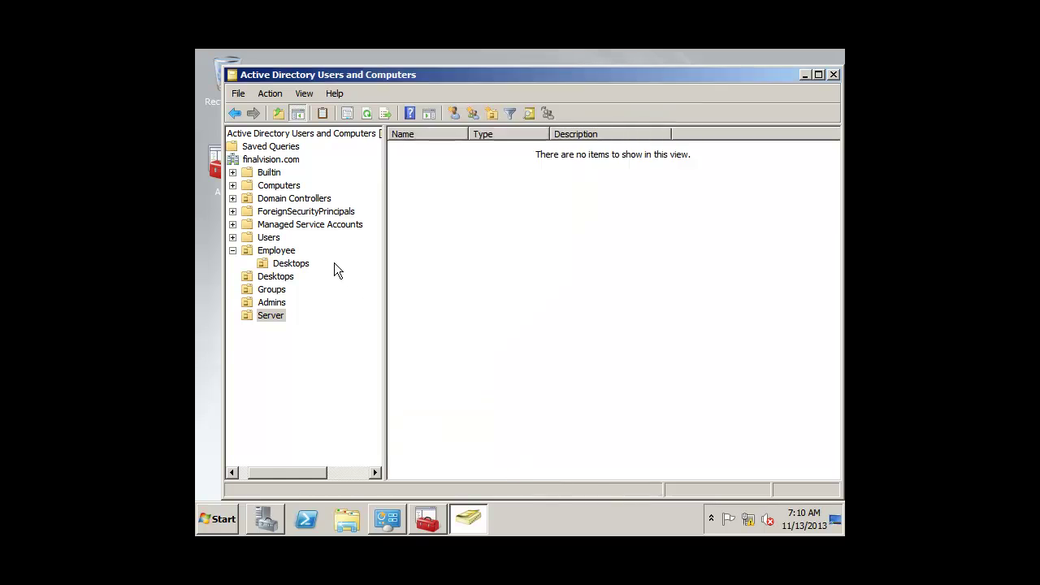
Create an organizational unit named Laptops in finalvision.com, keeping protection from accidental deletion enabled
left_click(285, 163)
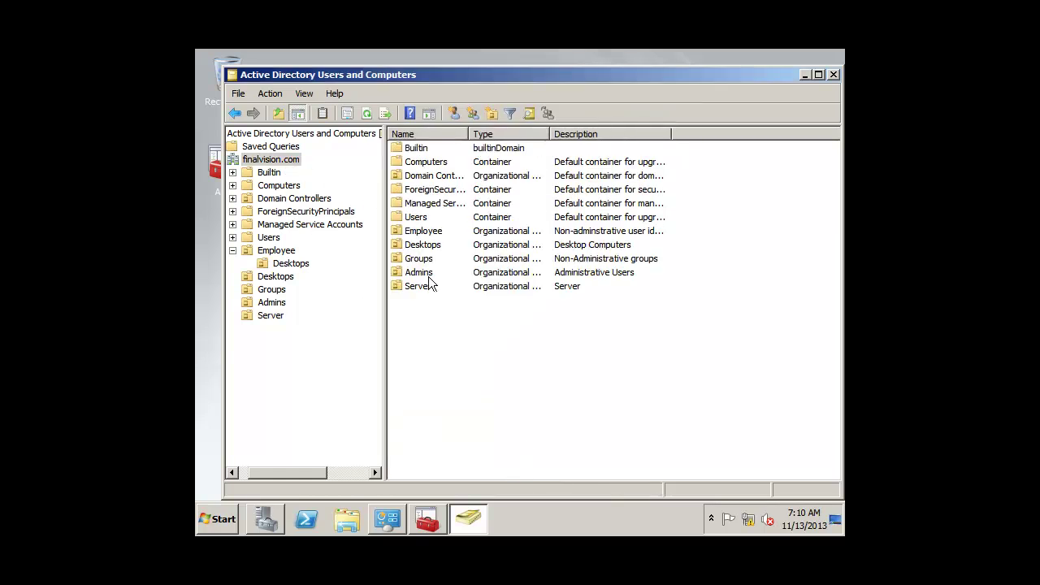
right_click(425, 325)
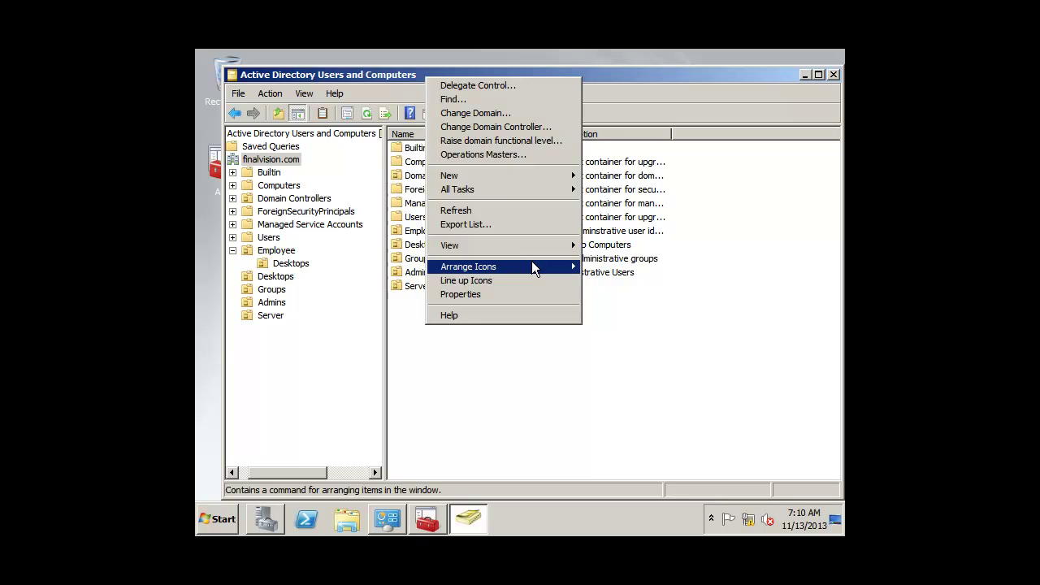
mouse_move(532, 263)
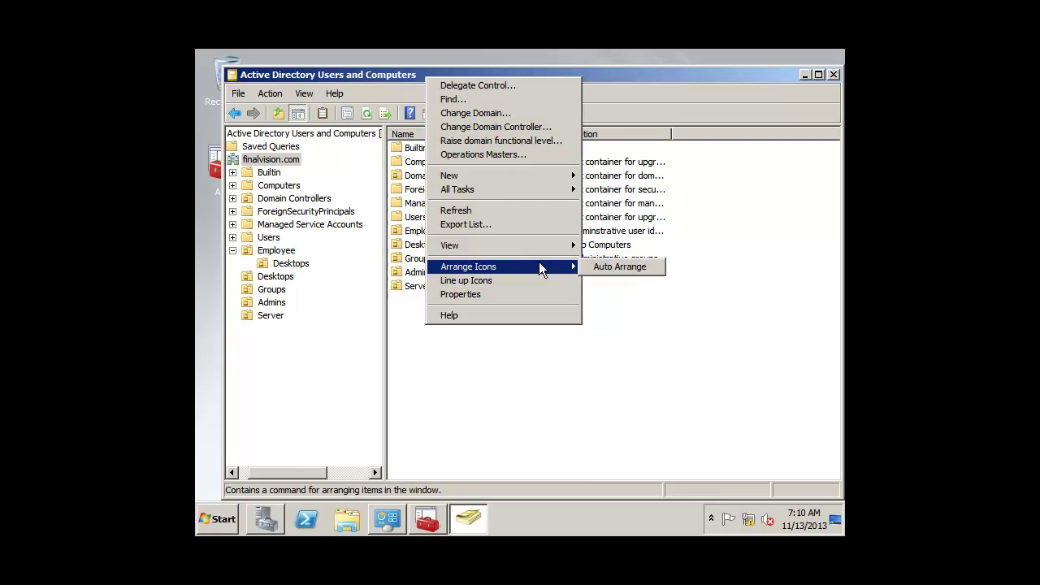
mouse_move(569, 179)
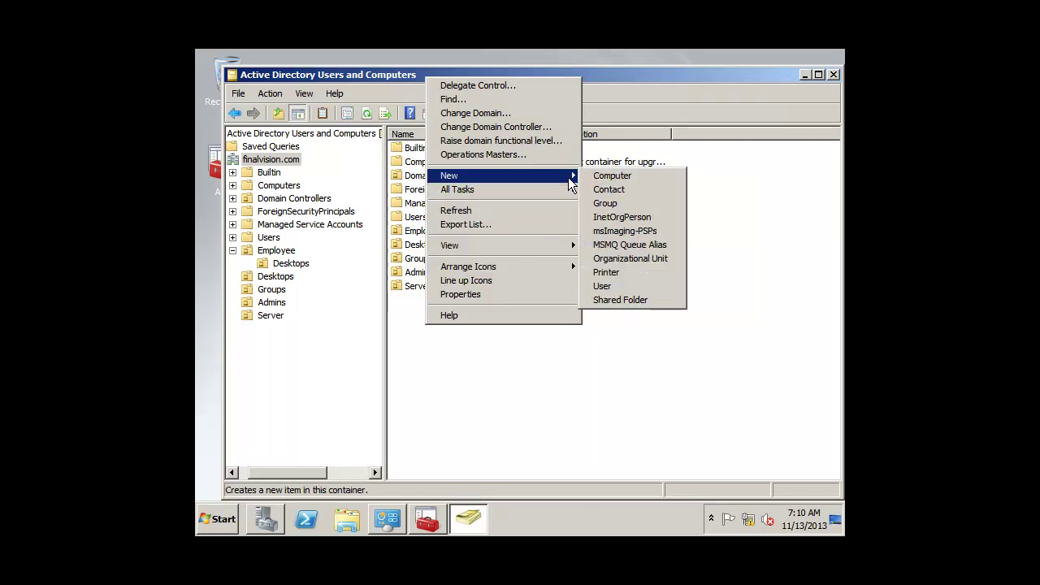
left_click(626, 258)
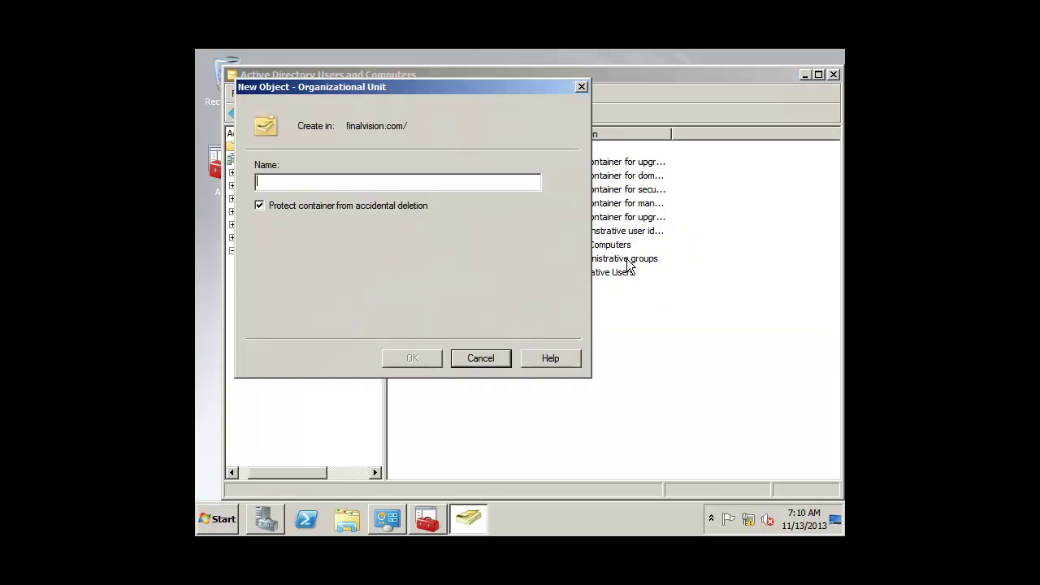
type("Laptops")
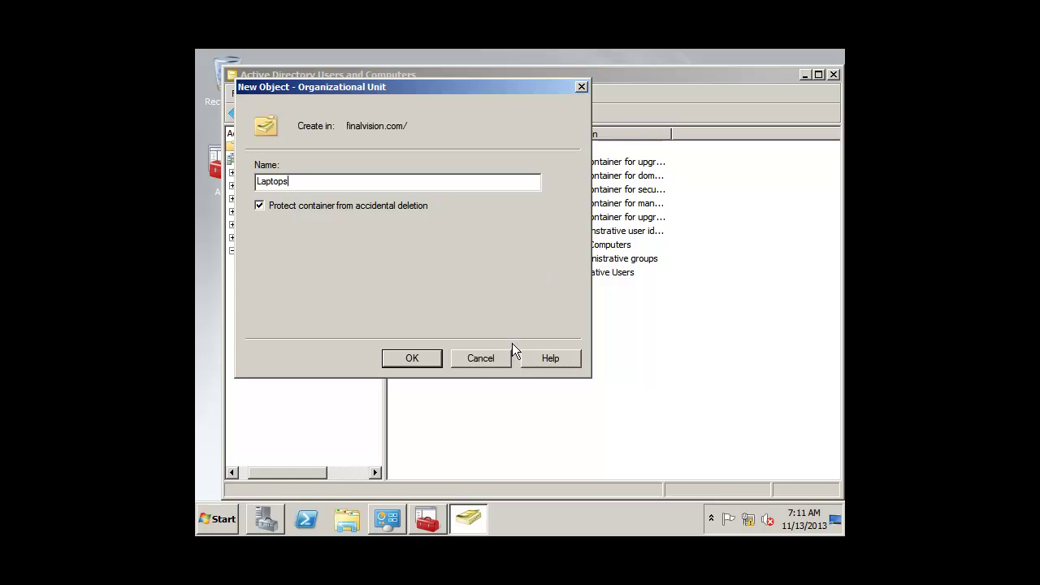
left_click(425, 360)
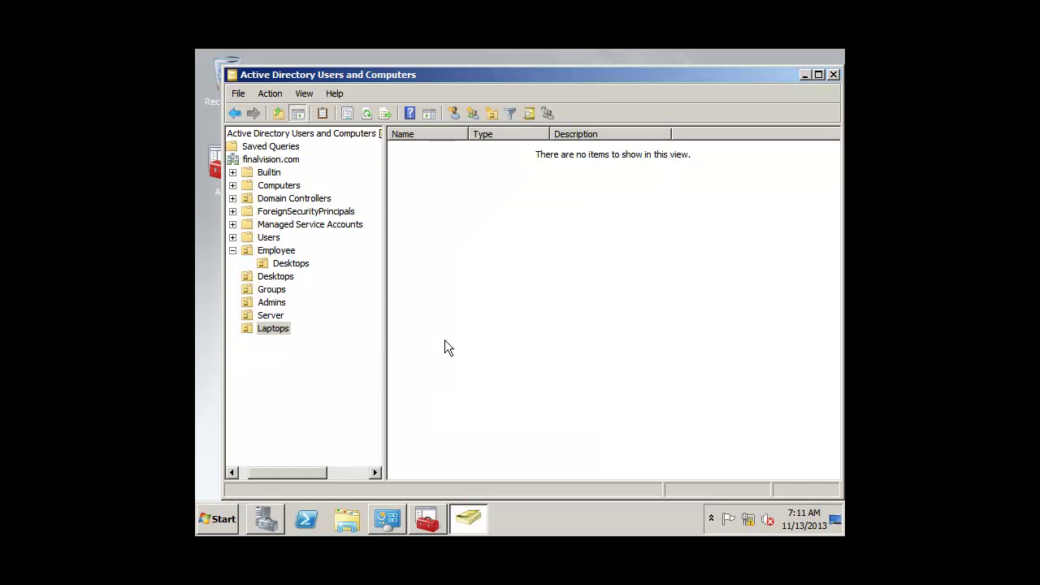
Set the Laptops organizational unit's description to "Laptop Computers" in its properties
right_click(444, 340)
left_click(472, 309)
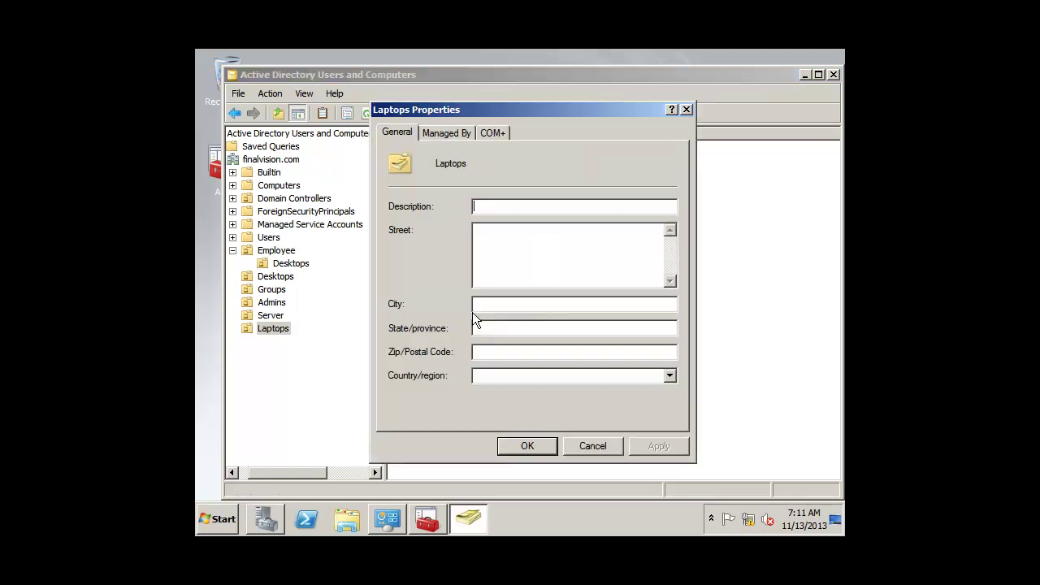
type("Laptop Computers")
left_click(526, 446)
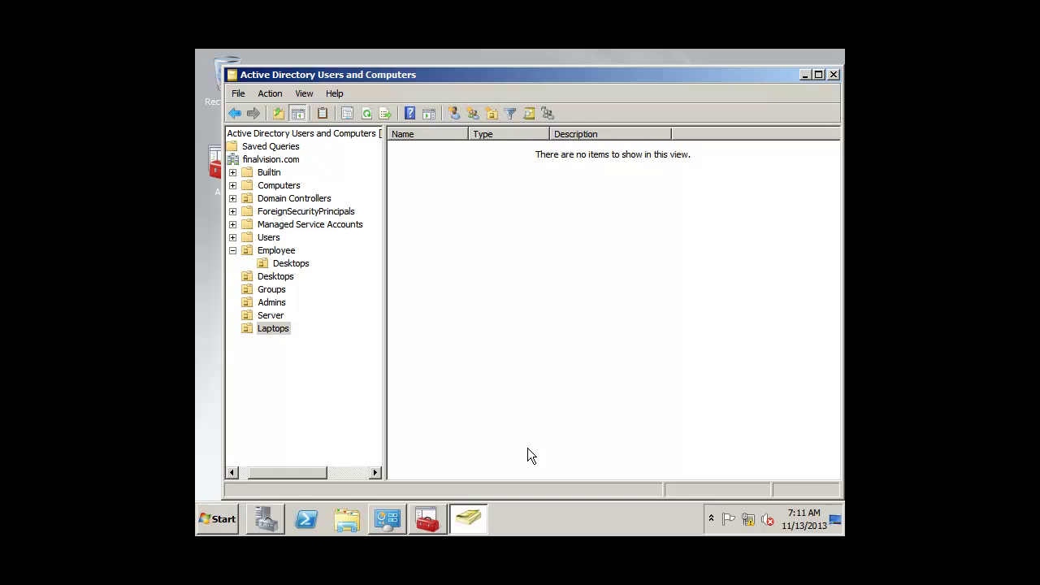